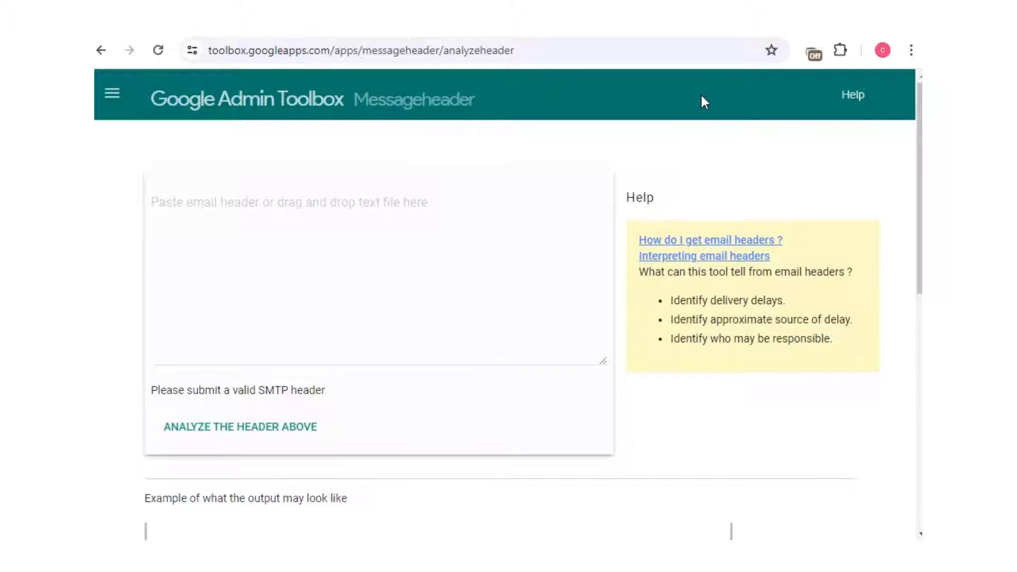
Step: Copy the DigitalOcean Droplet email's original source via Show original and return to the header analyzer
key("ctrl+Tab")
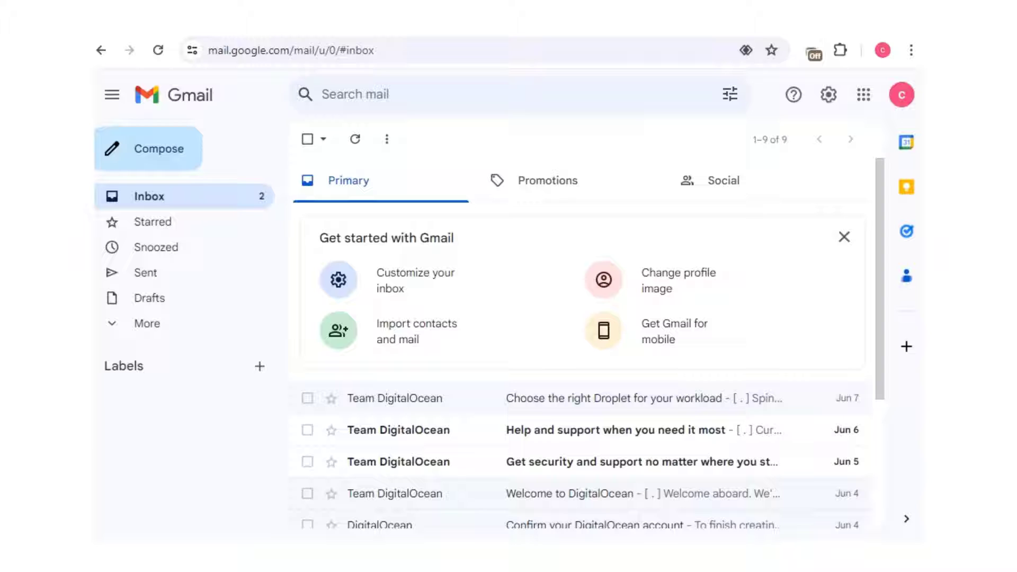
left_click(580, 405)
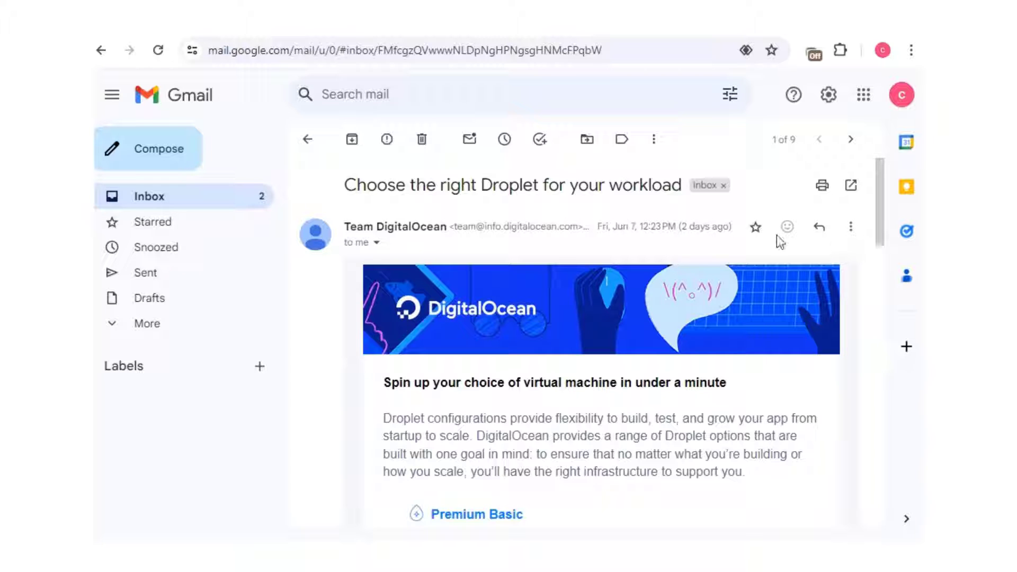
left_click(851, 229)
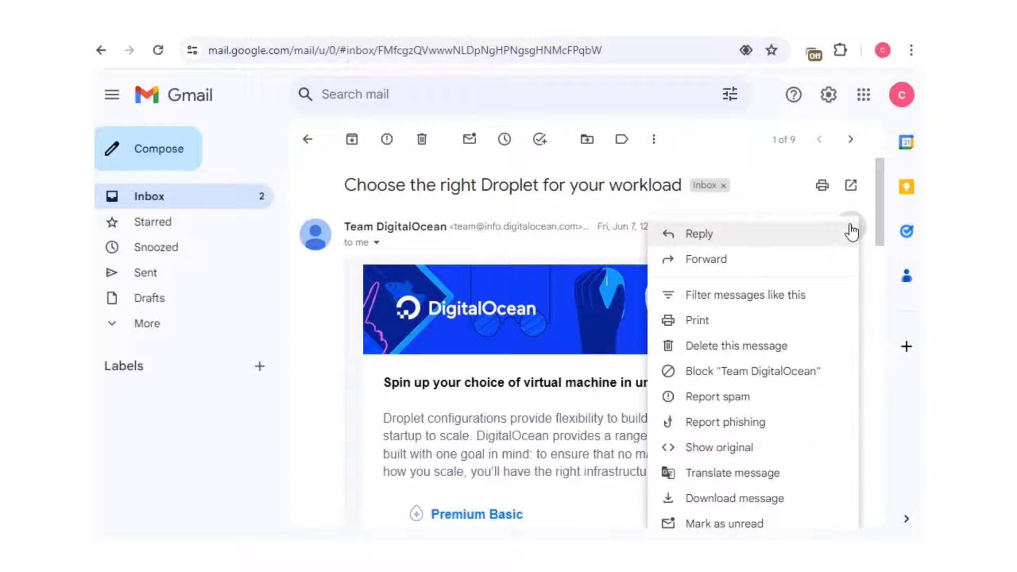
left_click(738, 448)
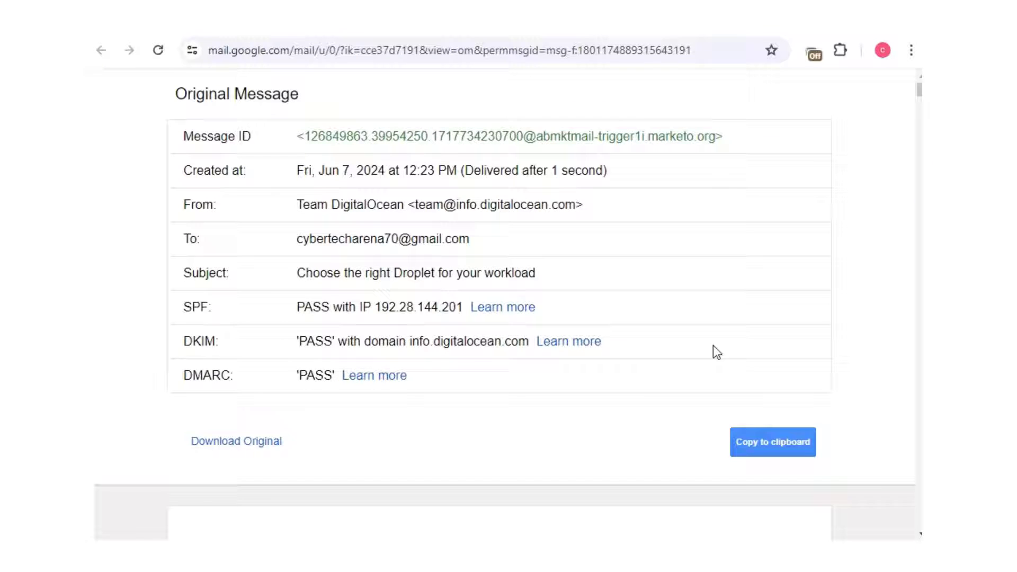
left_click(783, 441)
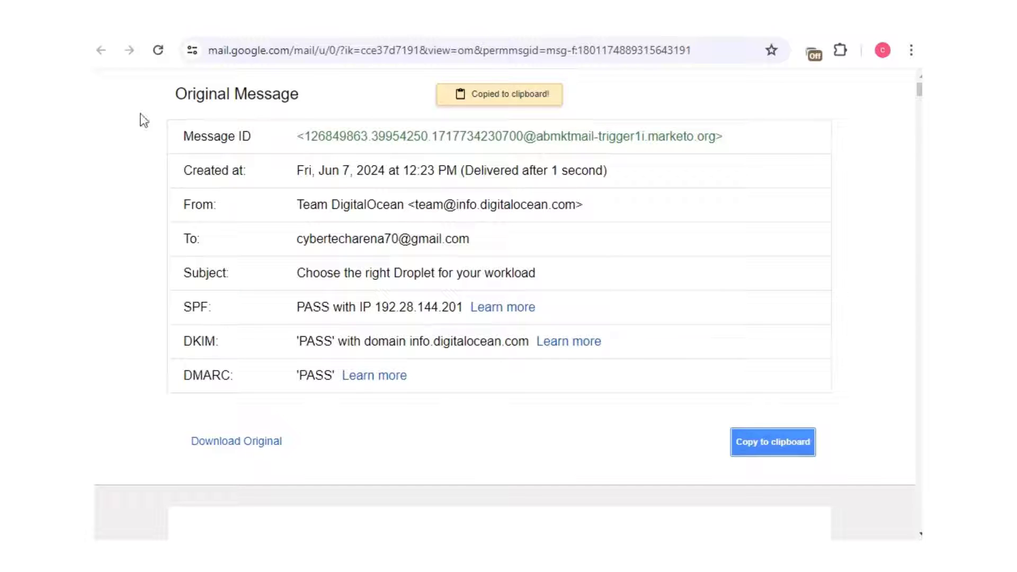
left_click(194, 21)
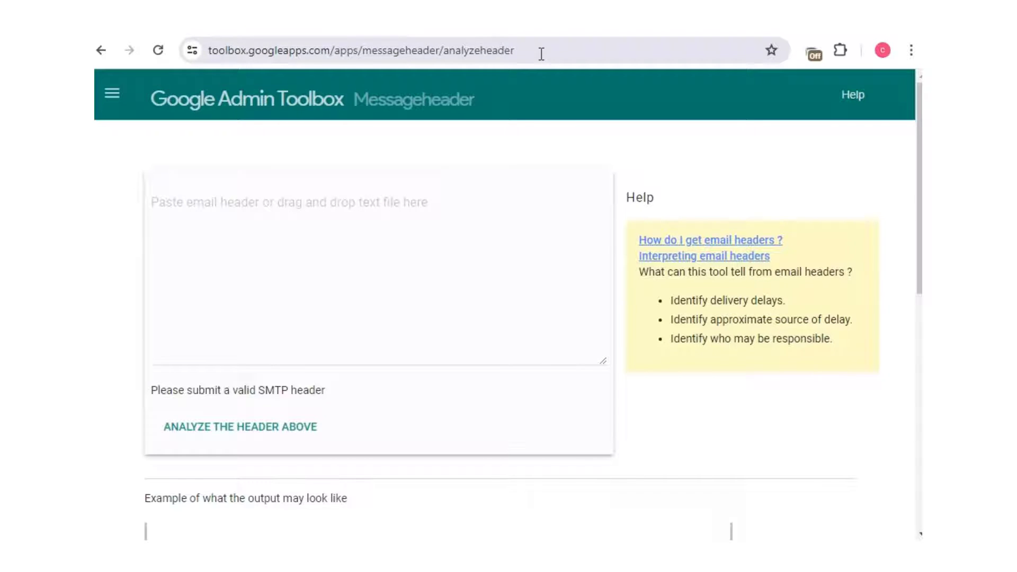
Step: Paste the DigitalOcean email source into the header box and analyze it, showing SPF, DKIM and DMARC passes
right_click(204, 208)
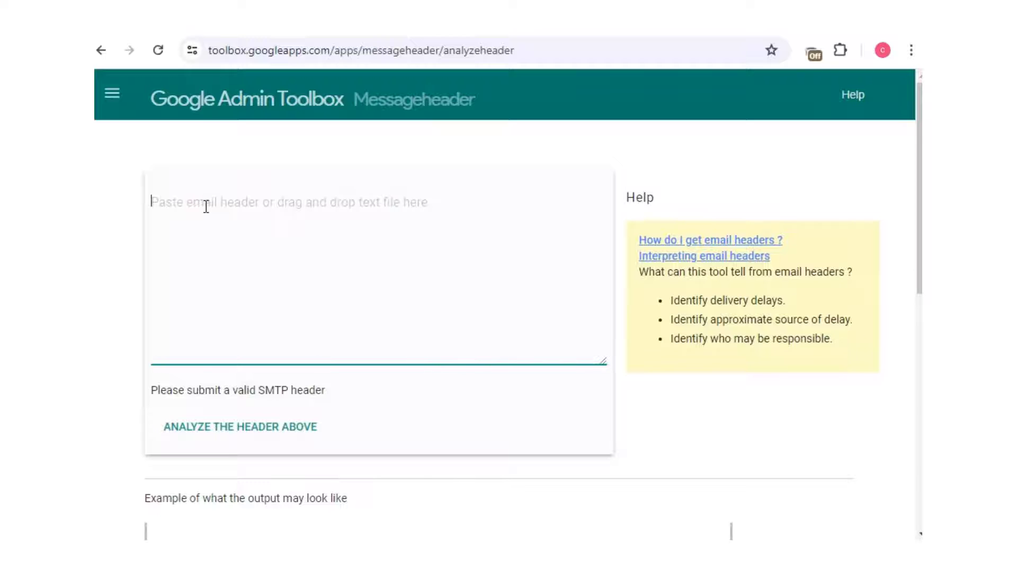
left_click(230, 385)
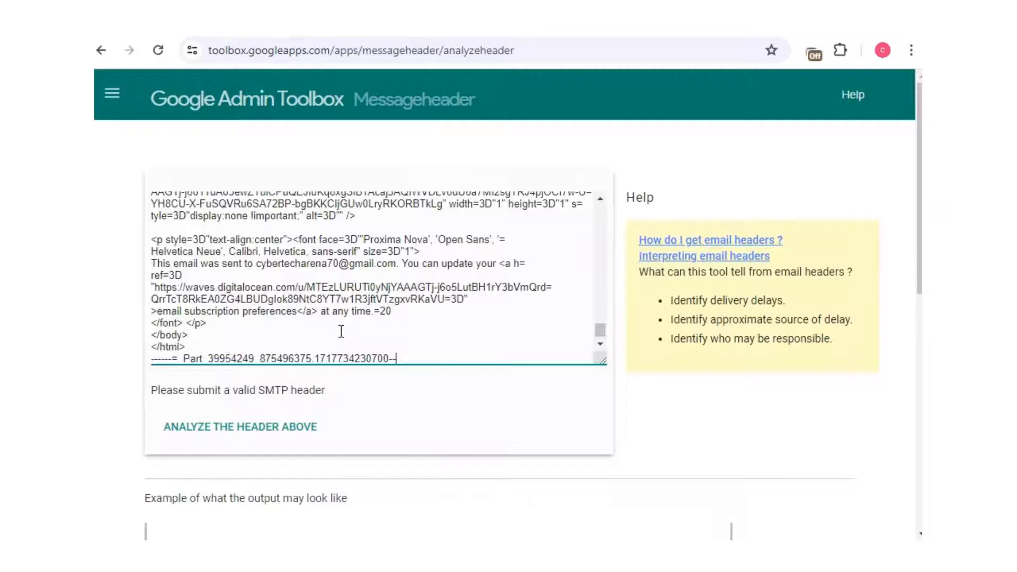
left_click(241, 432)
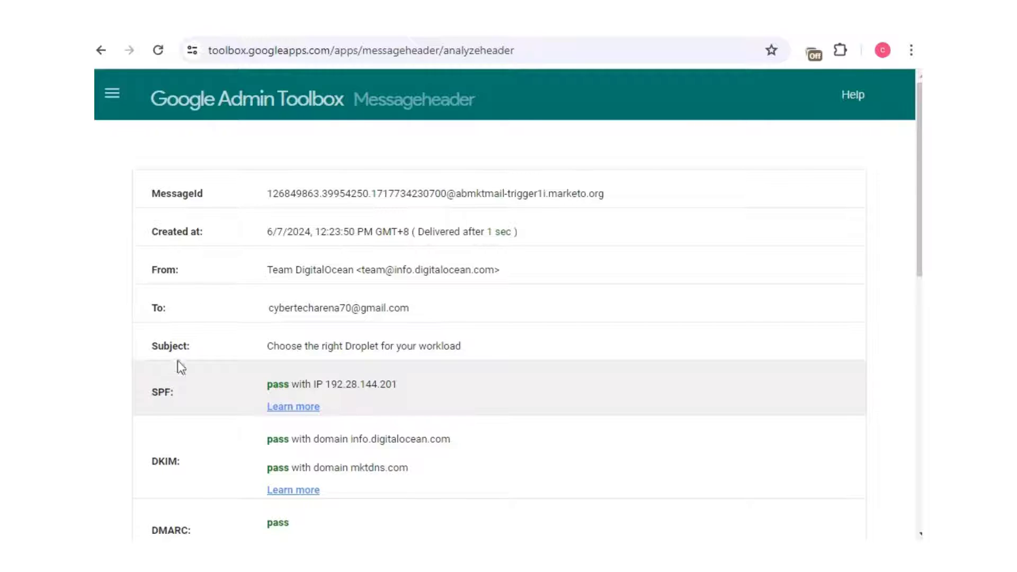
scroll(190, 343, "down", 2)
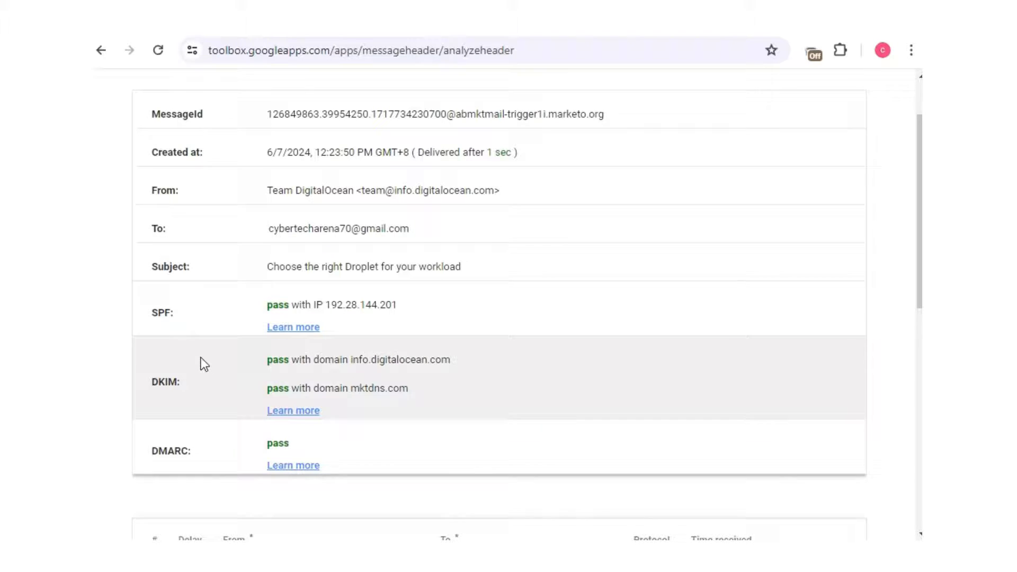
scroll(202, 361, "down", 2)
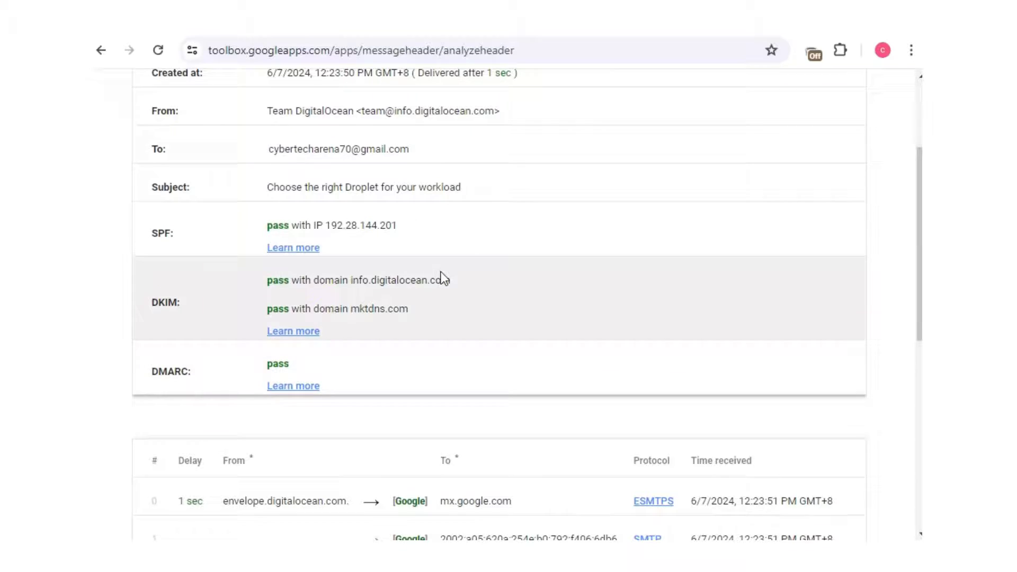
scroll(456, 281, "up", 3)
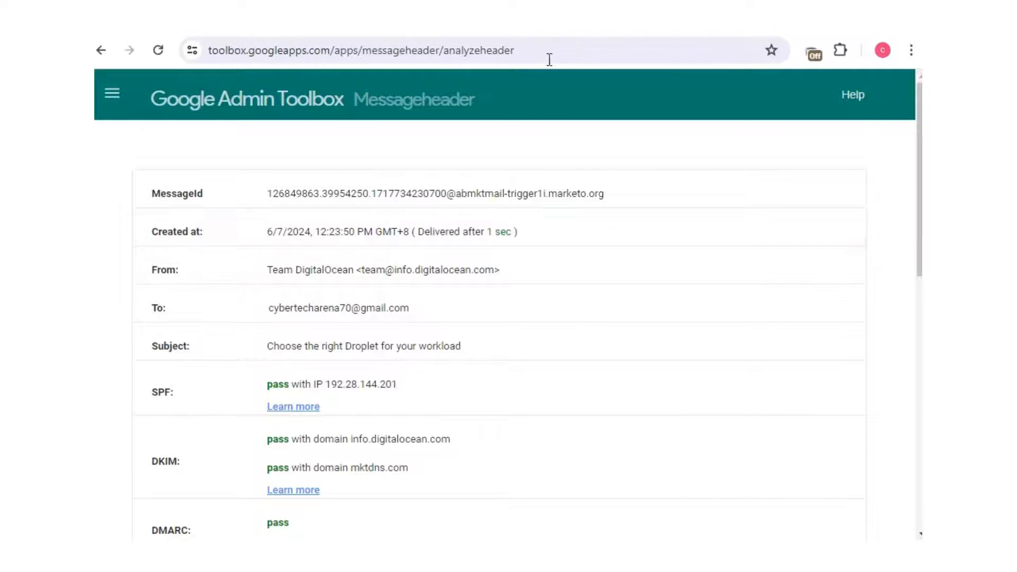
Step: Back in the DigitalOcean email, copy the Memory-Optimized link's address
left_click(684, 24)
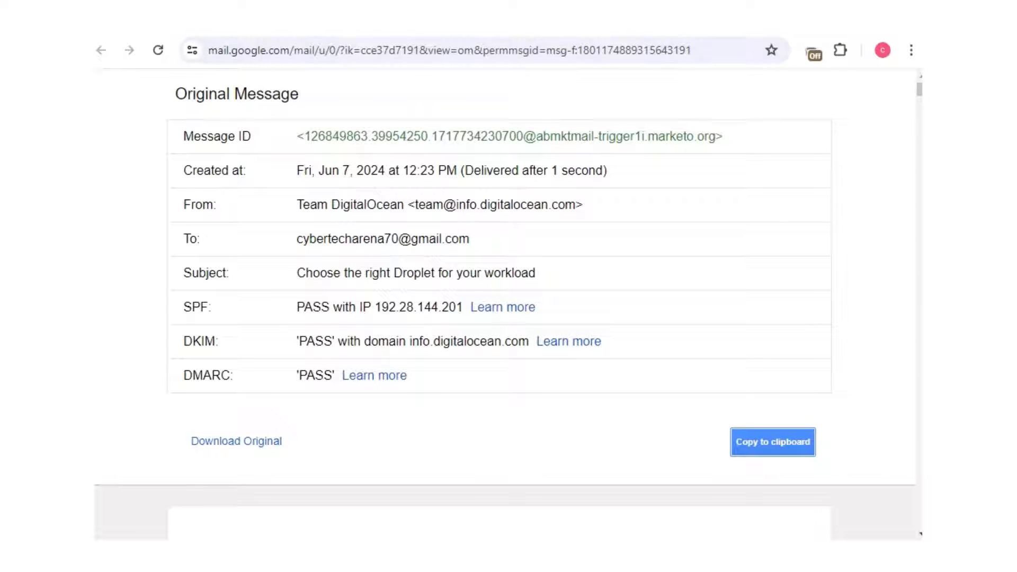
left_click(741, 31)
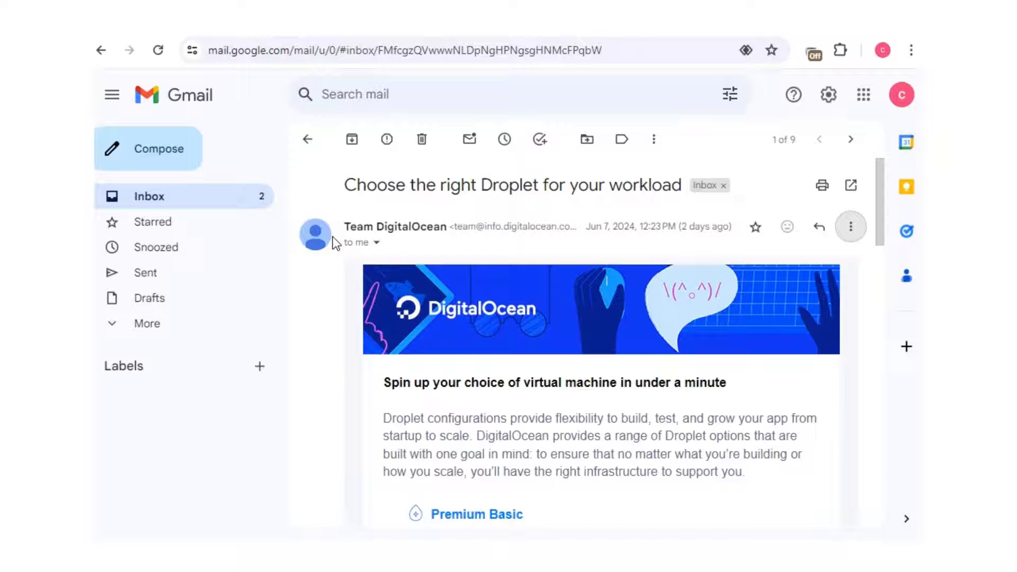
scroll(591, 326, "down", 3)
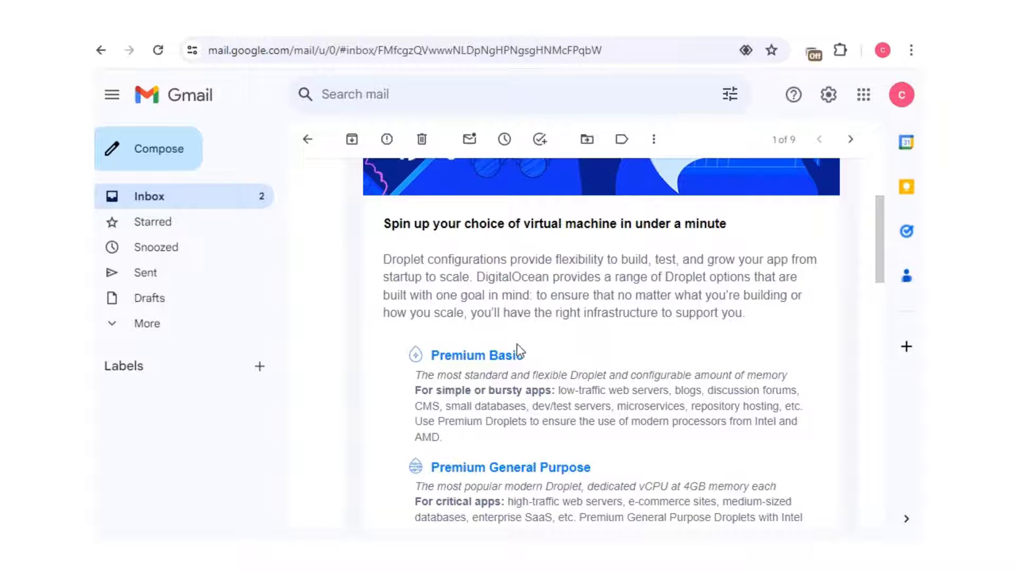
scroll(517, 361, "down", 1)
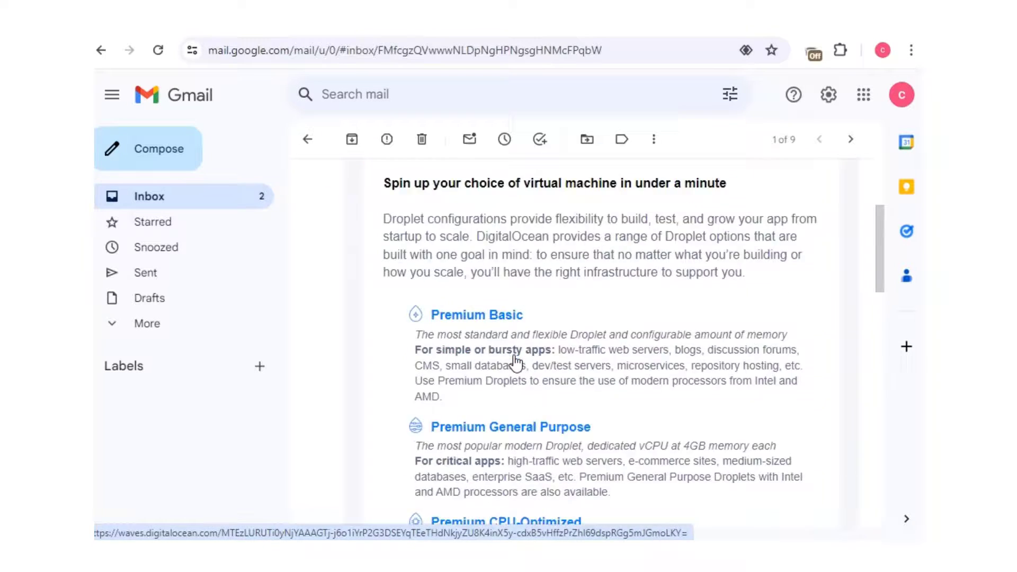
scroll(515, 363, "down", 8)
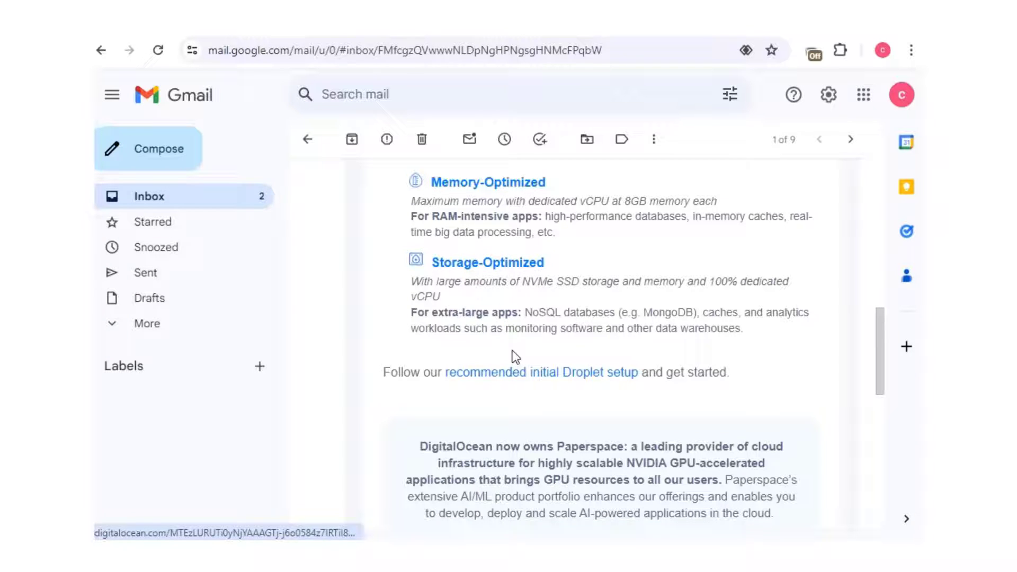
scroll(524, 273, "up", 4)
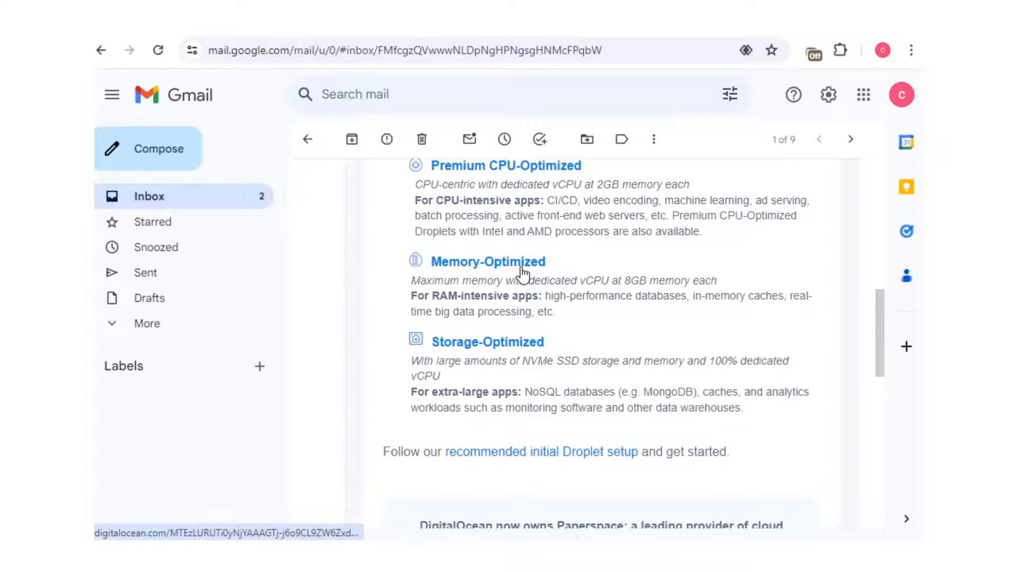
scroll(634, 296, "down", 5)
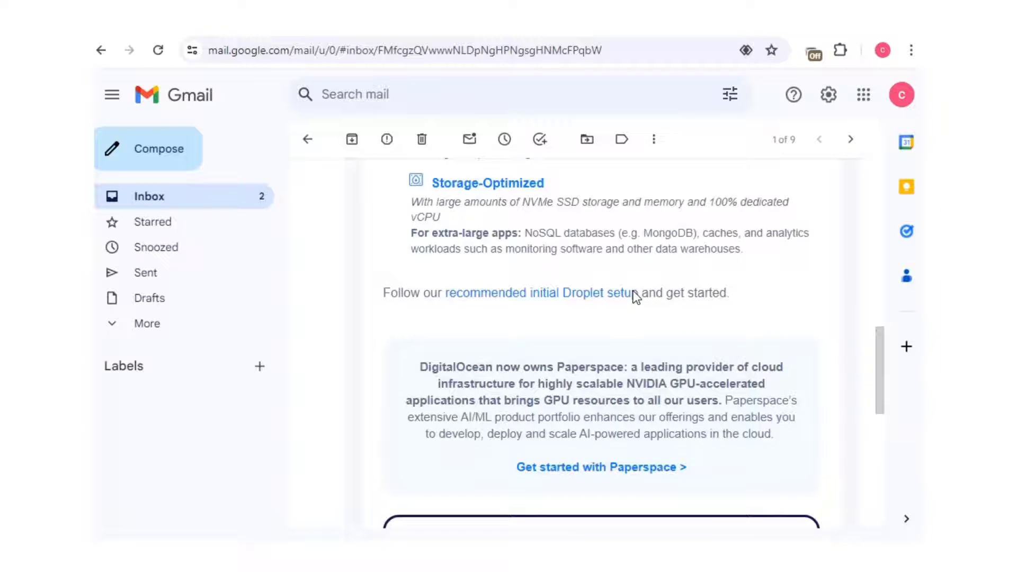
scroll(636, 298, "down", 1)
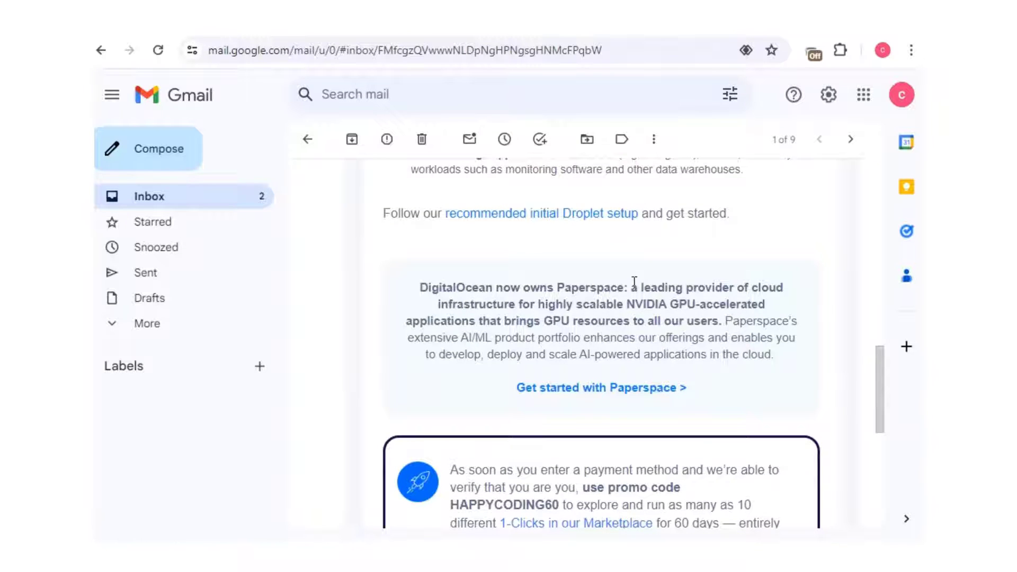
scroll(634, 281, "up", 4)
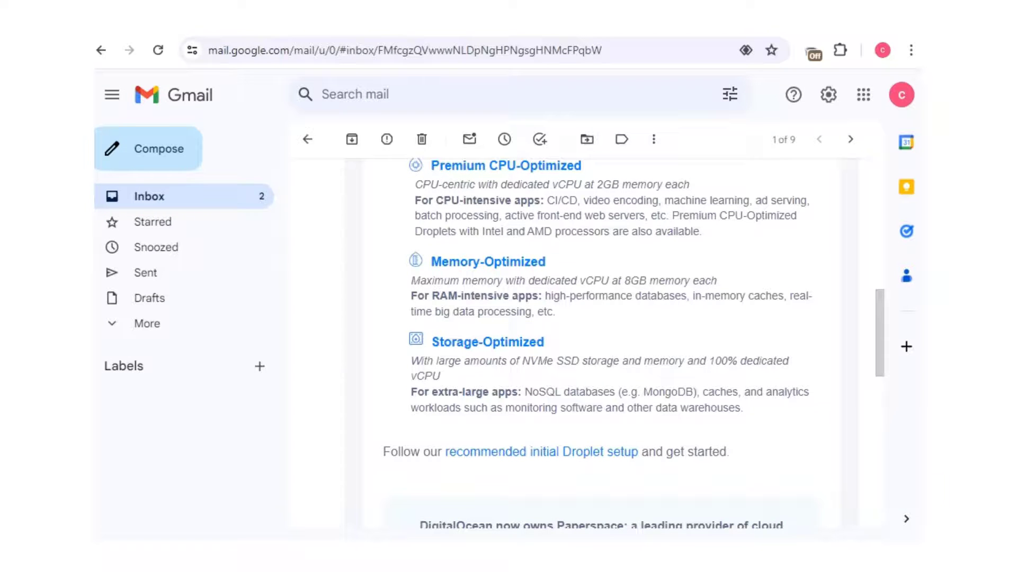
right_click(513, 262)
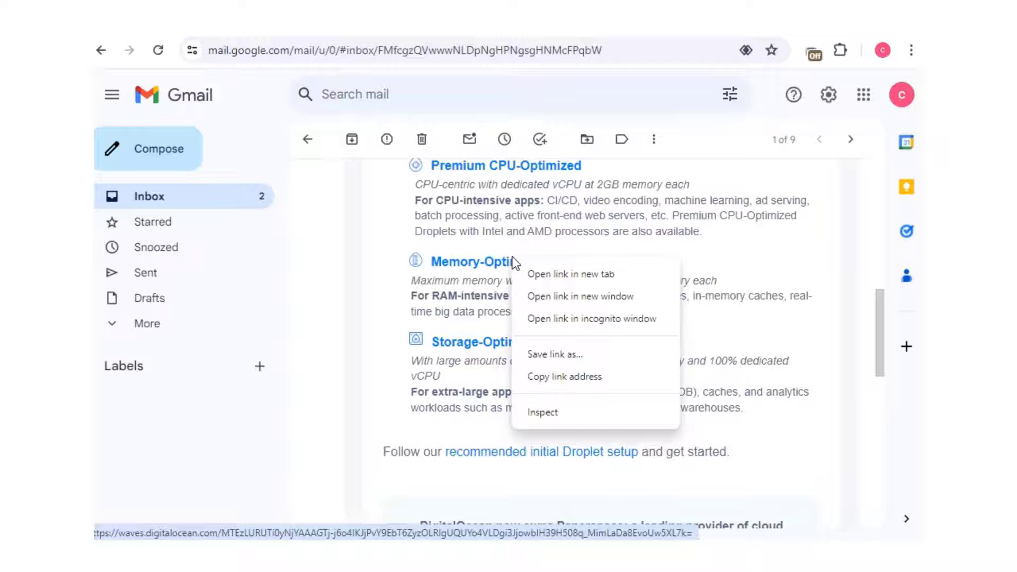
left_click(586, 374)
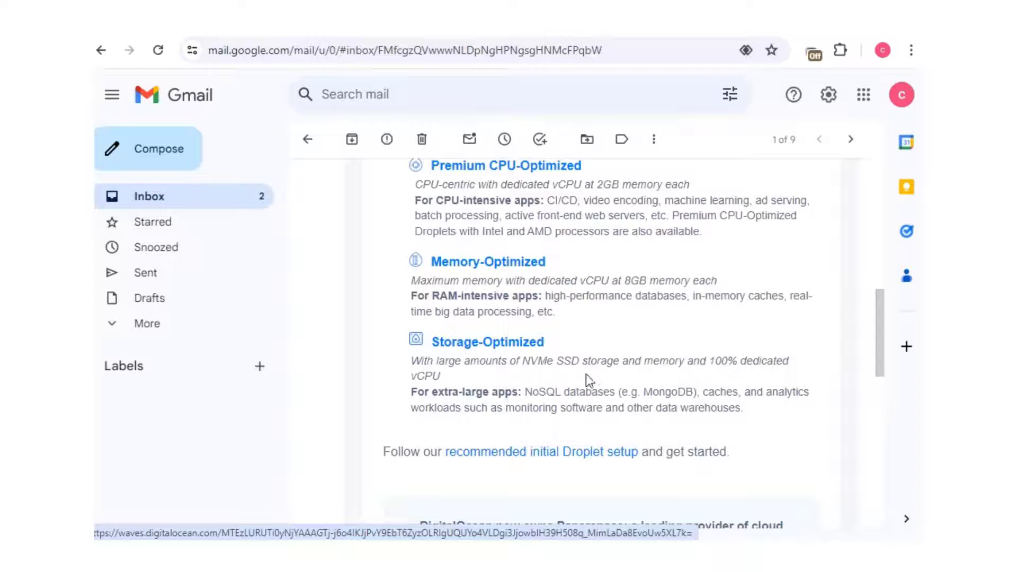
Step: Move past the urlscan.io tab to the VirusTotal home page
key("ctrl+Tab")
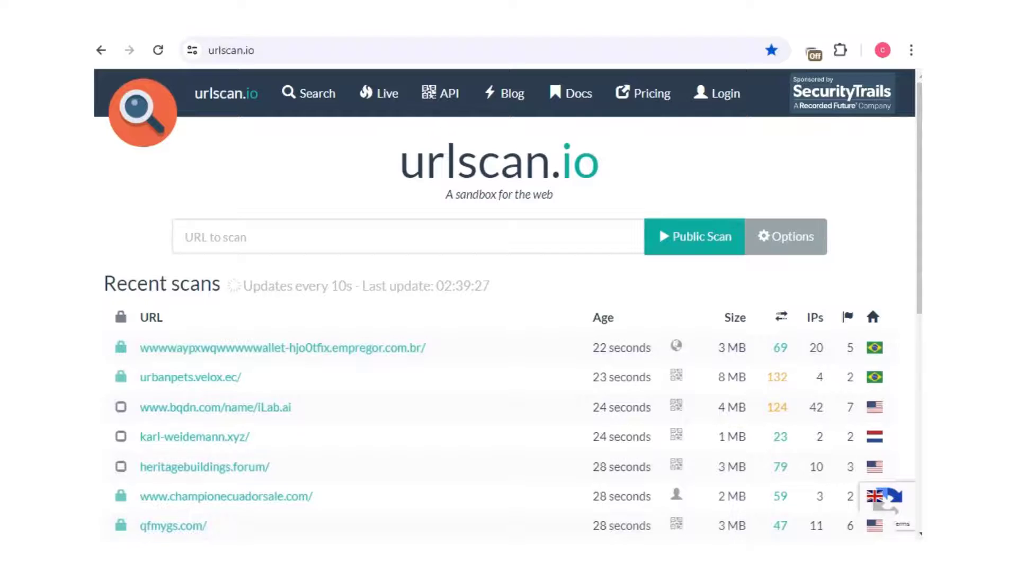
key("ctrl+Tab")
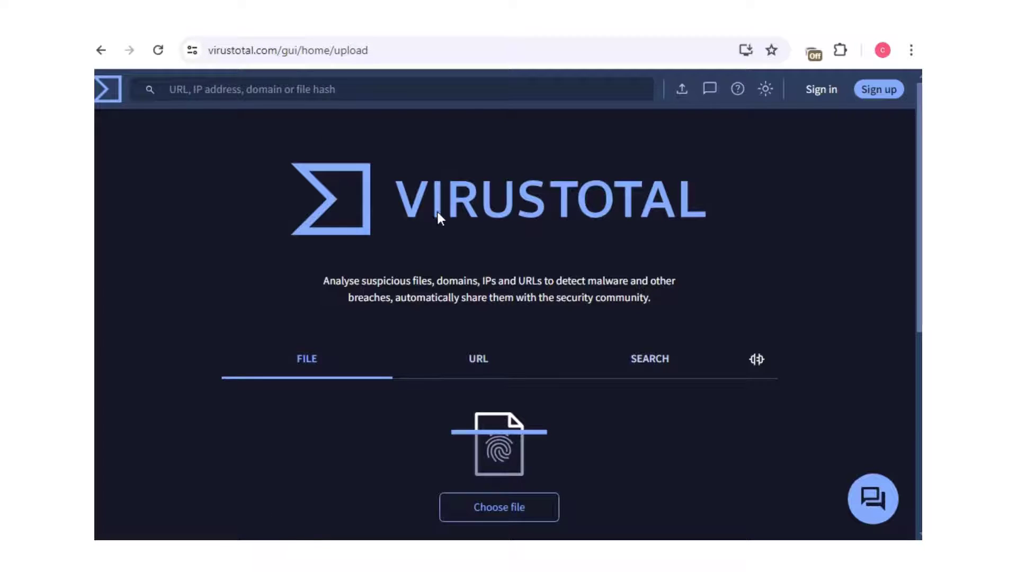
Step: Paste the copied Memory-Optimized link into VirusTotal's URL field
left_click(483, 364)
scroll(498, 386, "down", 3)
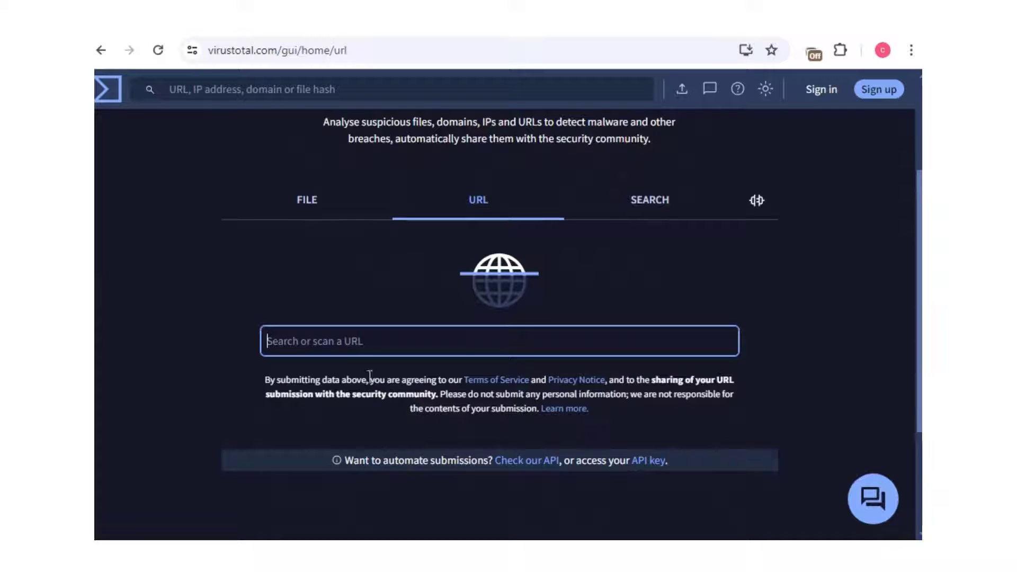
left_click(333, 342)
right_click(329, 342)
left_click(389, 201)
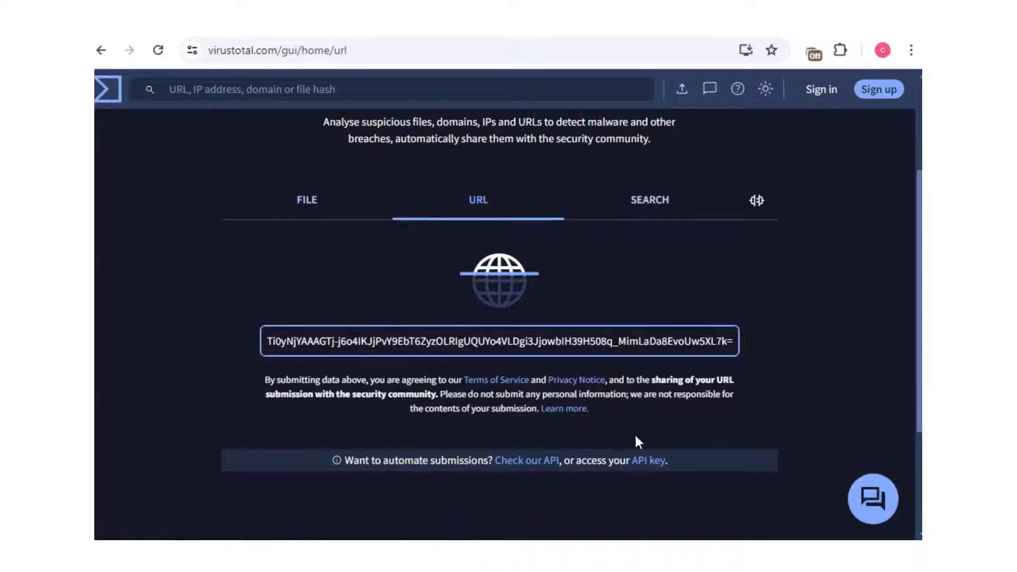
scroll(625, 432, "down", 2)
scroll(772, 252, "up", 5)
scroll(774, 262, "down", 3)
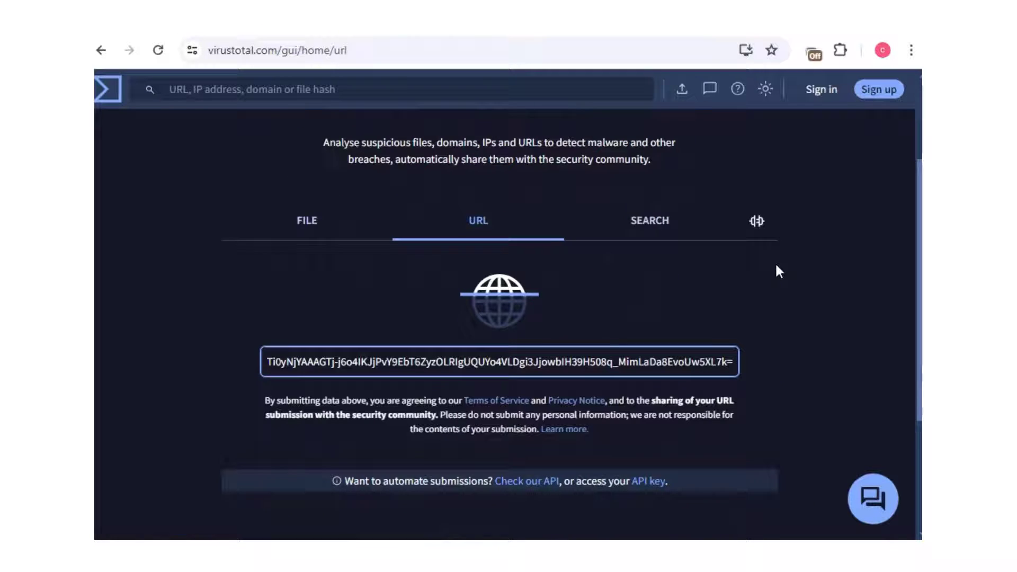
Step: Re-paste the link on the URL tab and submit it for scanning
left_click(657, 200)
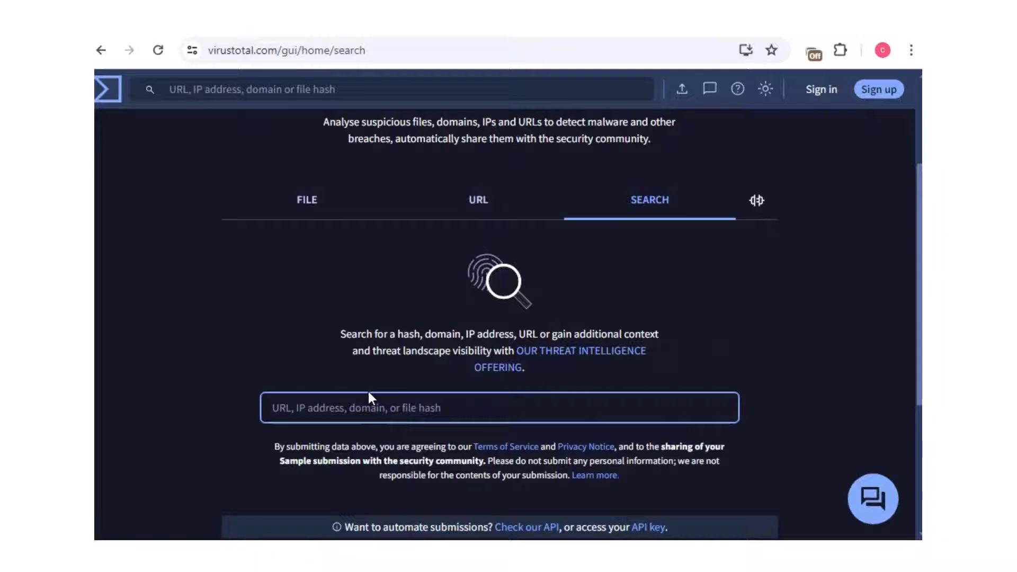
left_click(479, 199)
scroll(392, 270, "down", 2)
left_click(385, 261)
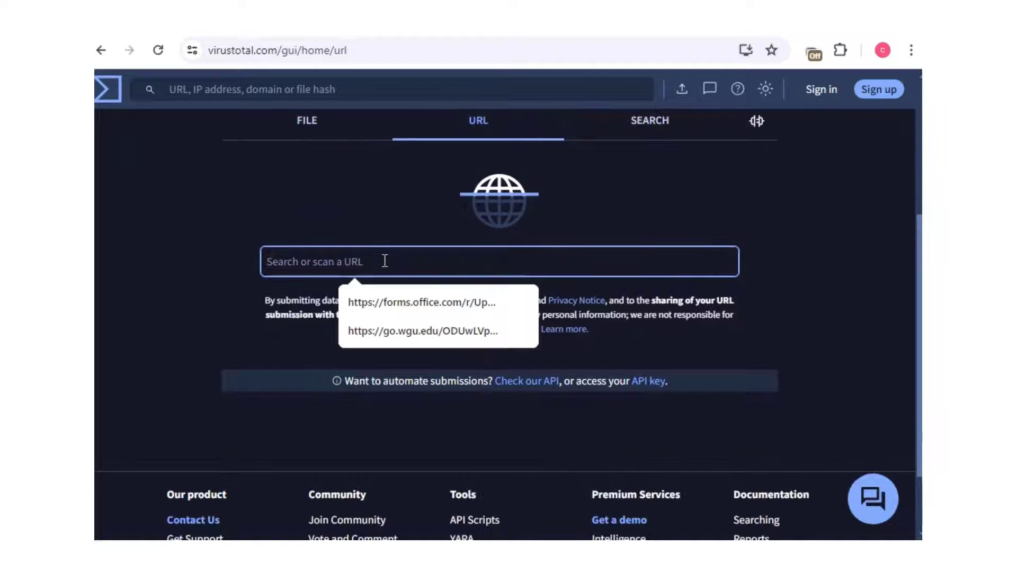
right_click(385, 261)
left_click(409, 416)
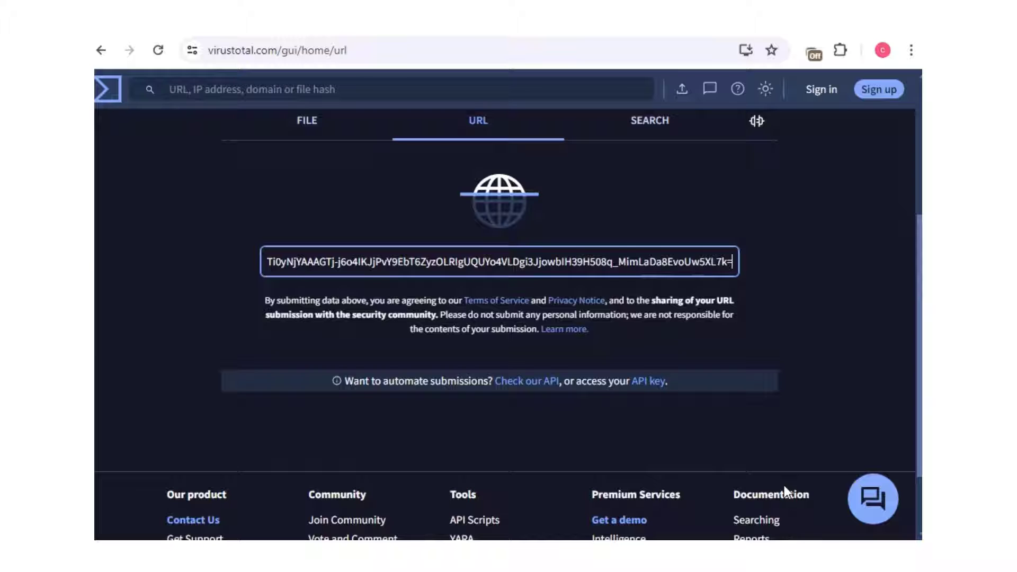
key("Return")
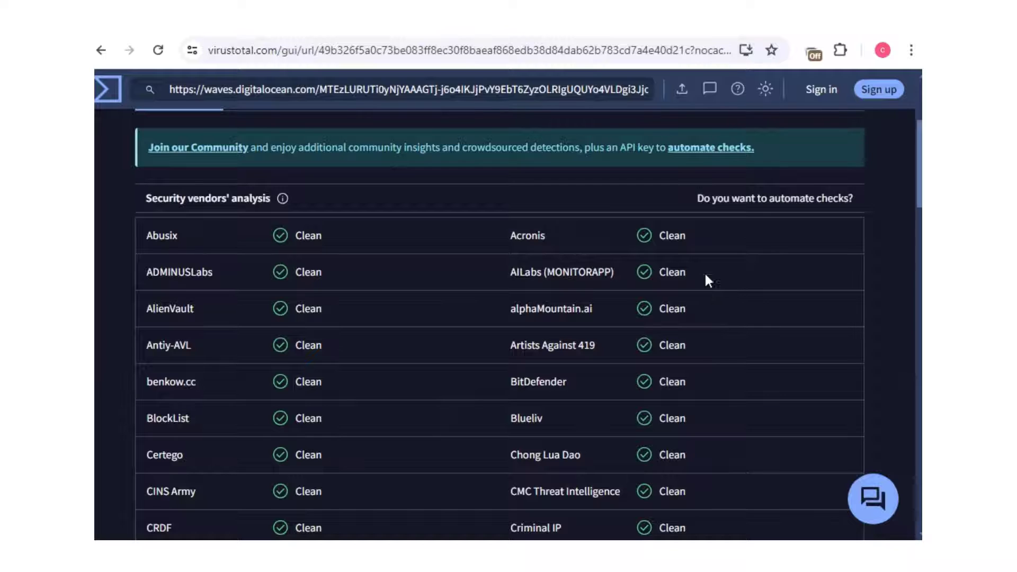
Step: Review the all-Clean security vendor verdicts, then return to the Messageheader analysis
scroll(316, 258, "down", 10)
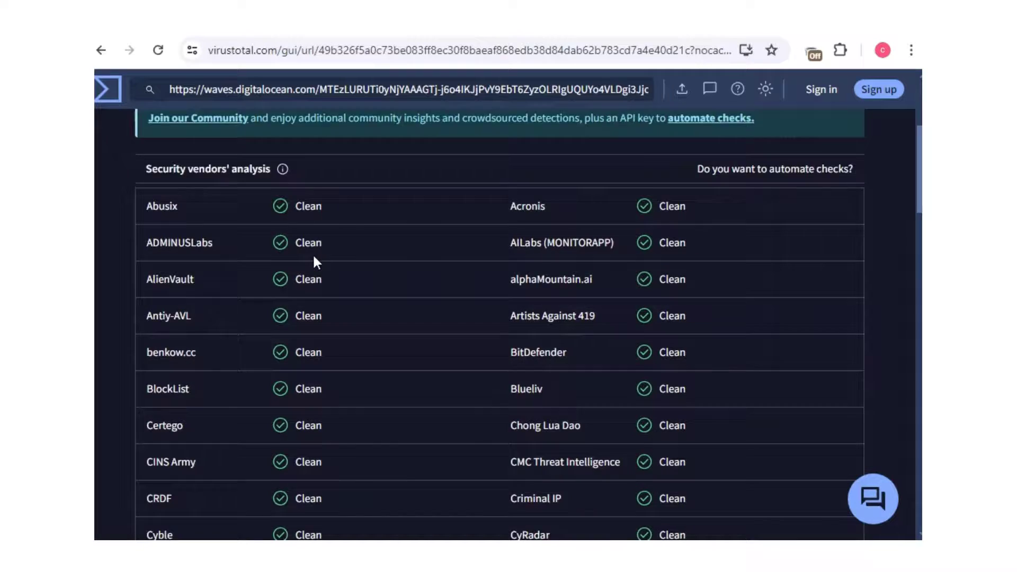
scroll(314, 258, "down", 15)
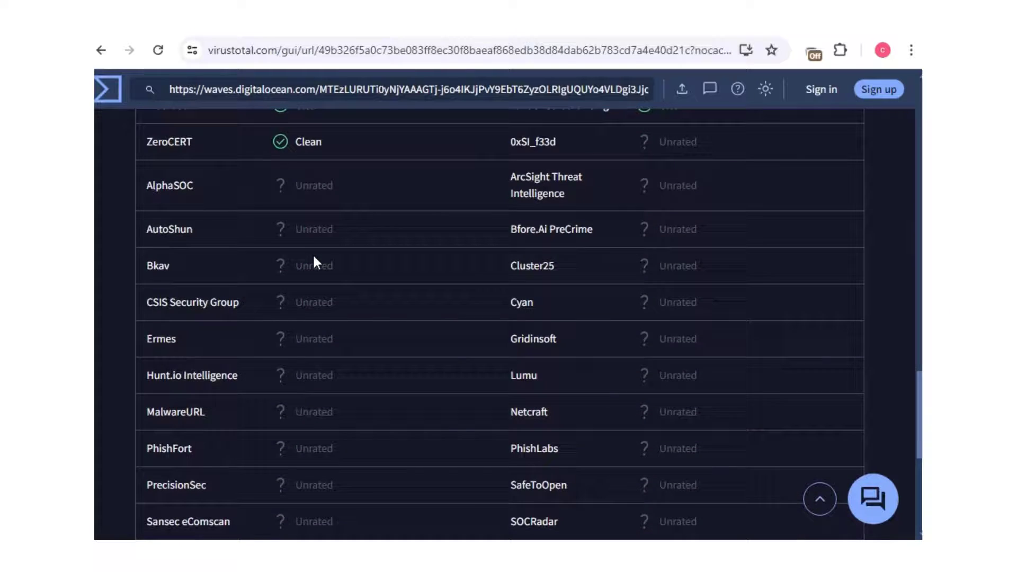
scroll(313, 253, "up", 9)
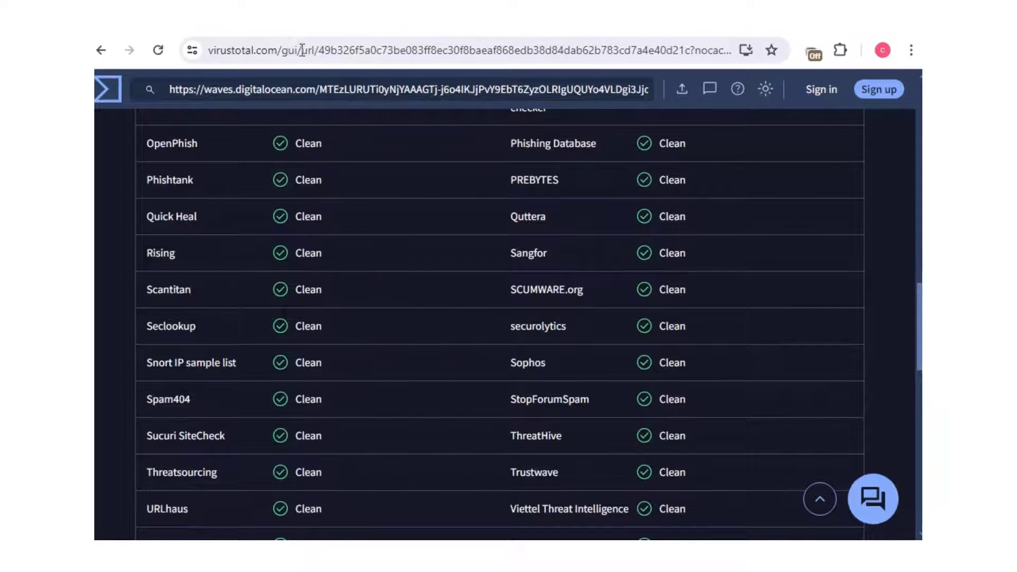
left_click(143, 27)
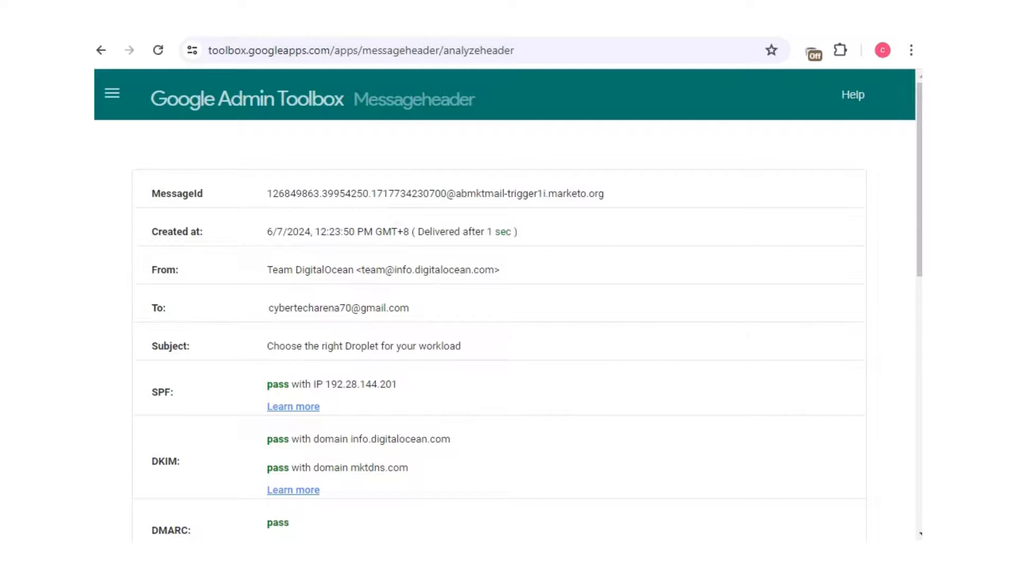
Step: Copy the sender domain digitalocean.com from the From line of the header analysis
key("ctrl+Tab")
scroll(595, 233, "up", 10)
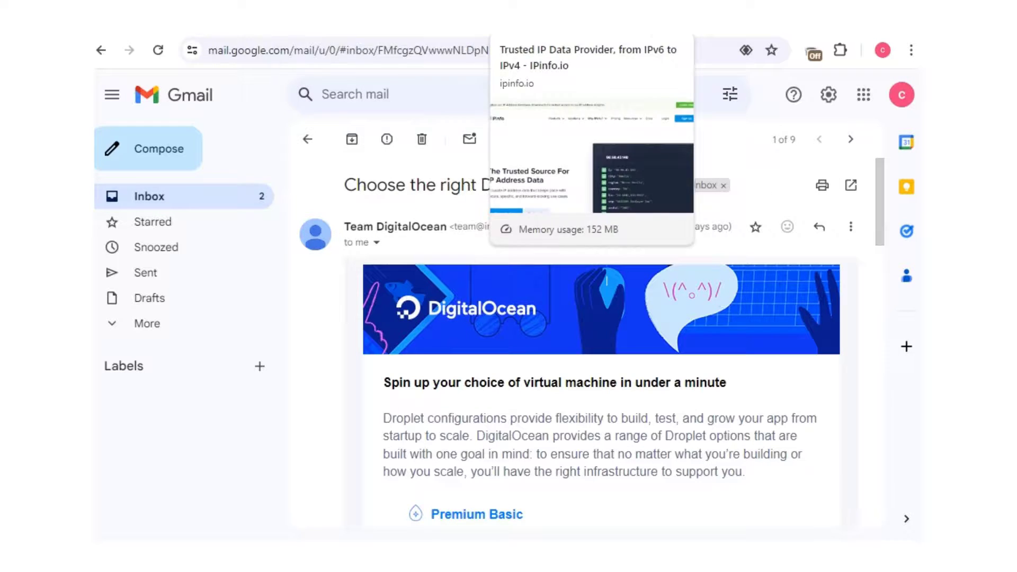
left_click(238, 24)
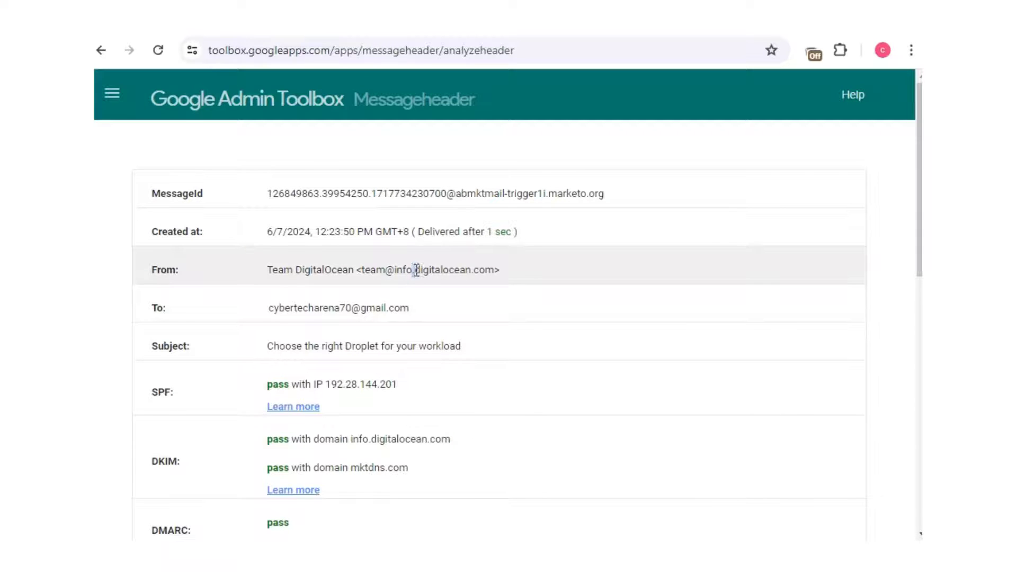
left_click_drag(412, 271, 423, 270)
left_click_drag(496, 270, 414, 269)
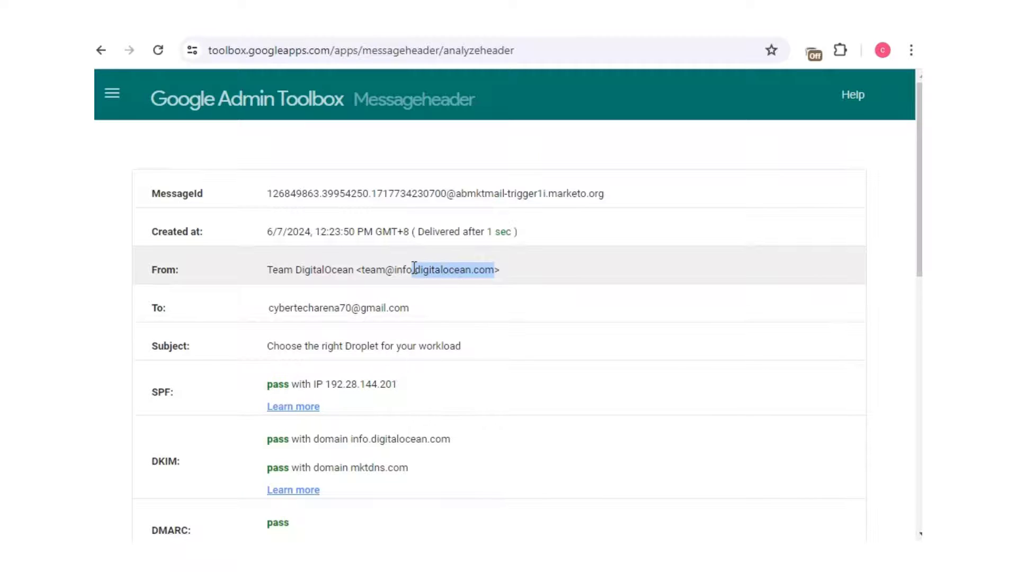
right_click(429, 269)
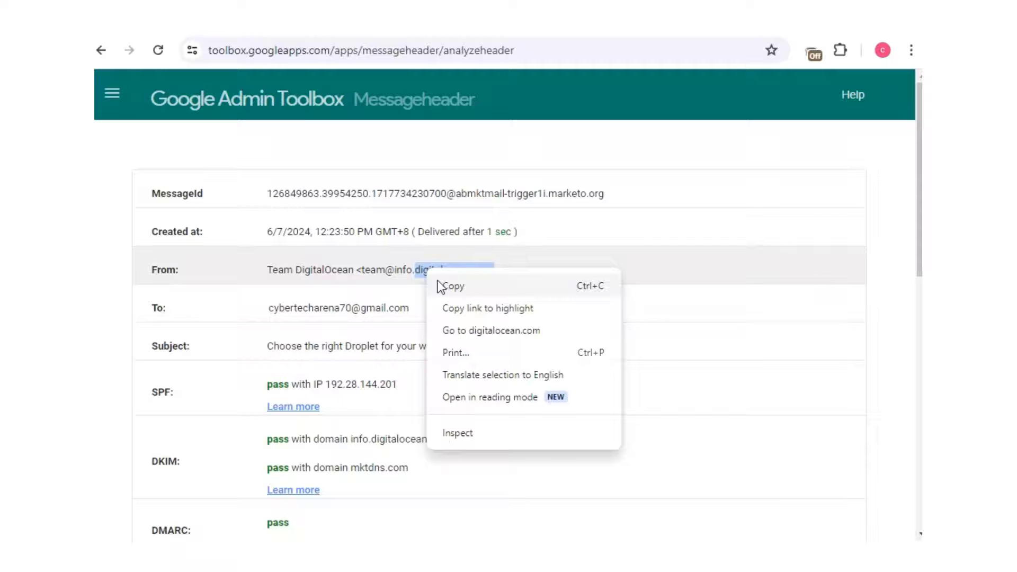
left_click(450, 287)
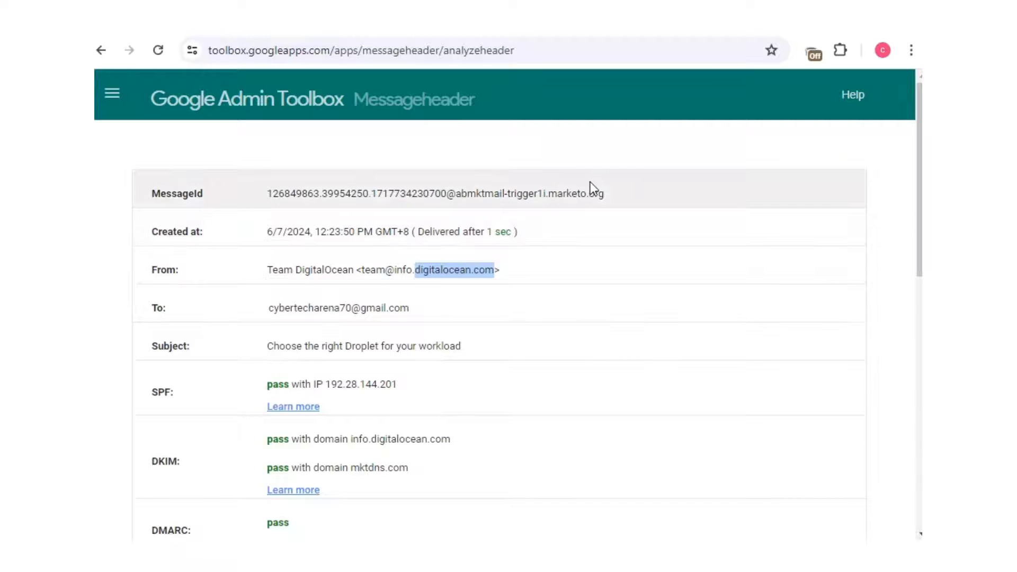
Step: Paste digitalocean.com into urlscan.io's URL box and submit it as a Public Scan
left_click(314, 33)
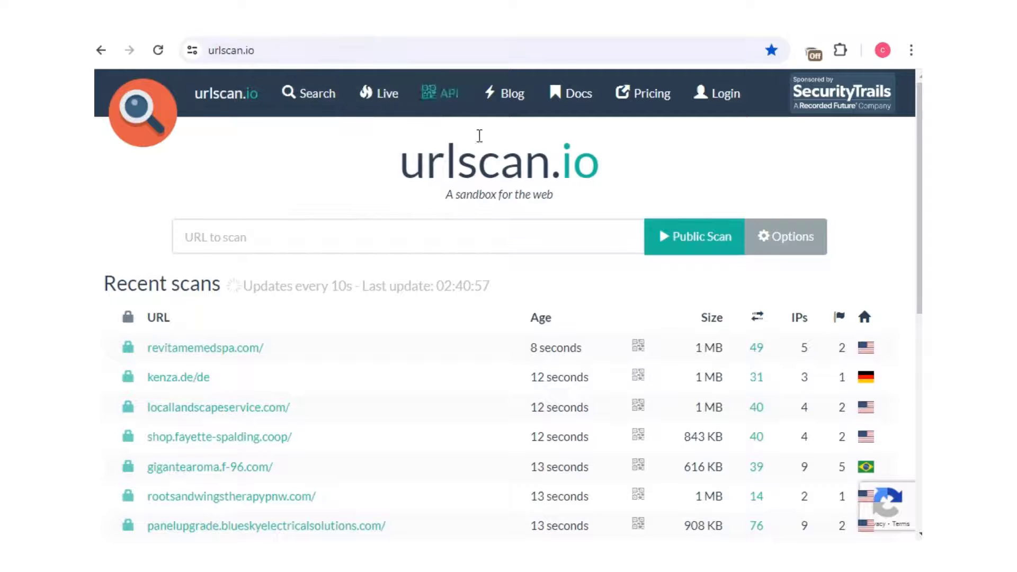
left_click(284, 248)
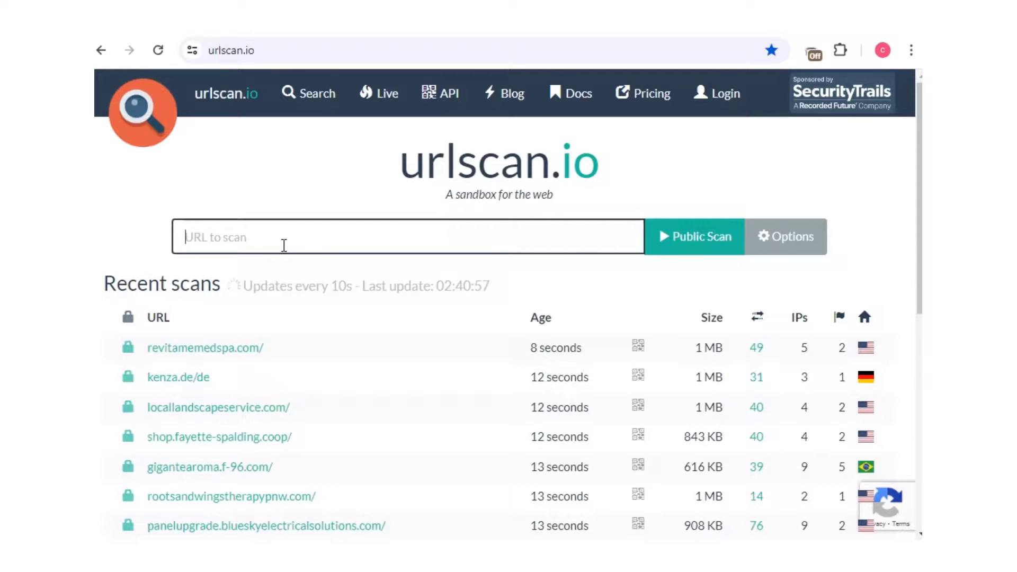
right_click(284, 245)
left_click(321, 408)
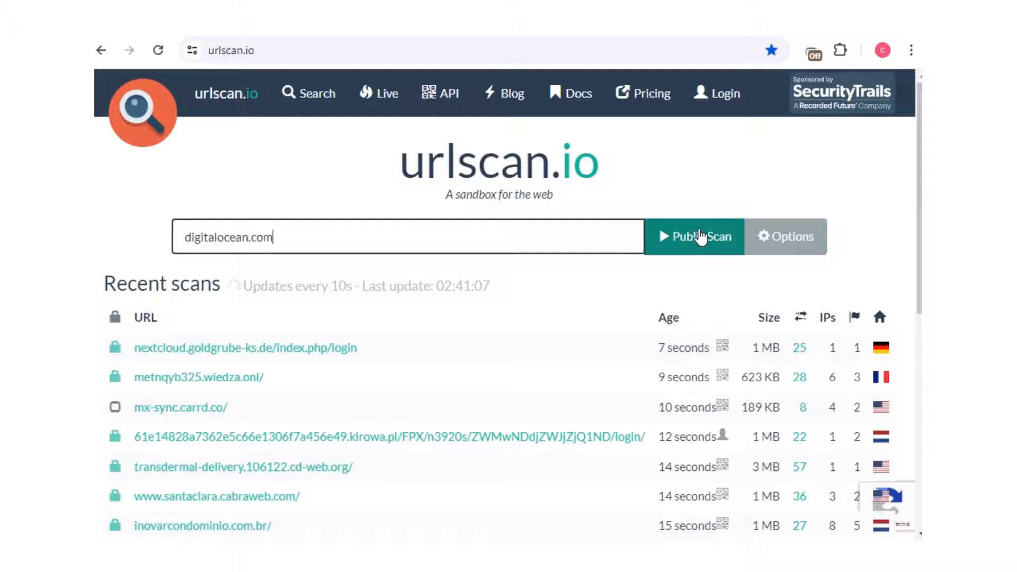
left_click(701, 236)
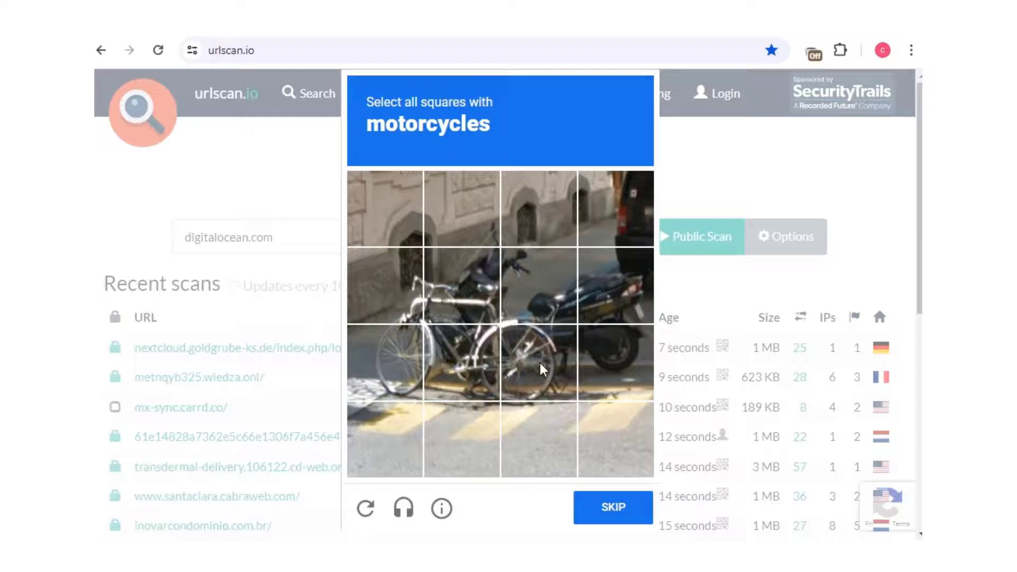
Step: Solve the motorcycle reCAPTCHA and verify so the scan starts
left_click(541, 370)
left_click(462, 362)
left_click(385, 363)
left_click(385, 286)
left_click(461, 286)
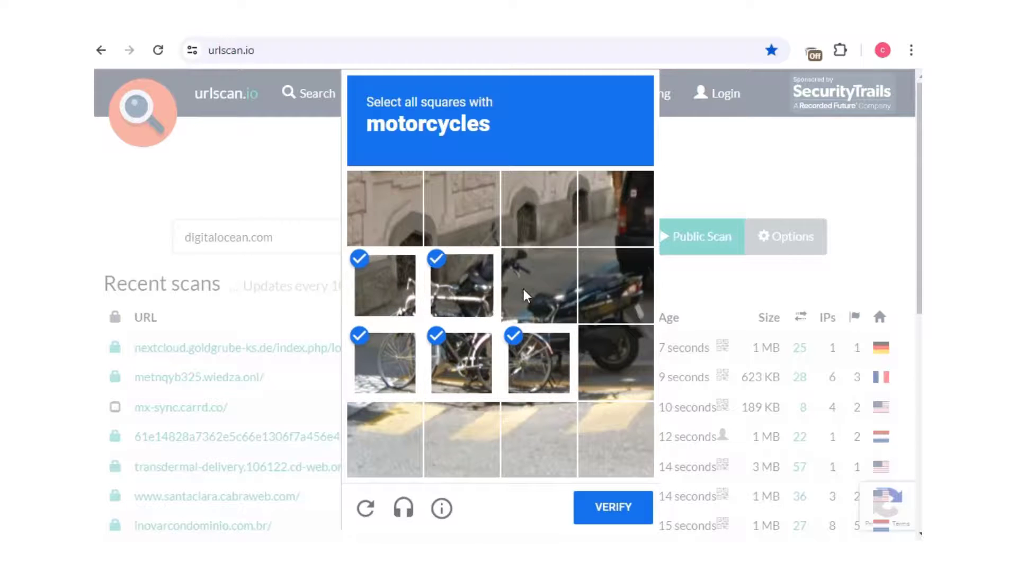
left_click(525, 295)
left_click(613, 305)
left_click(621, 366)
left_click(607, 508)
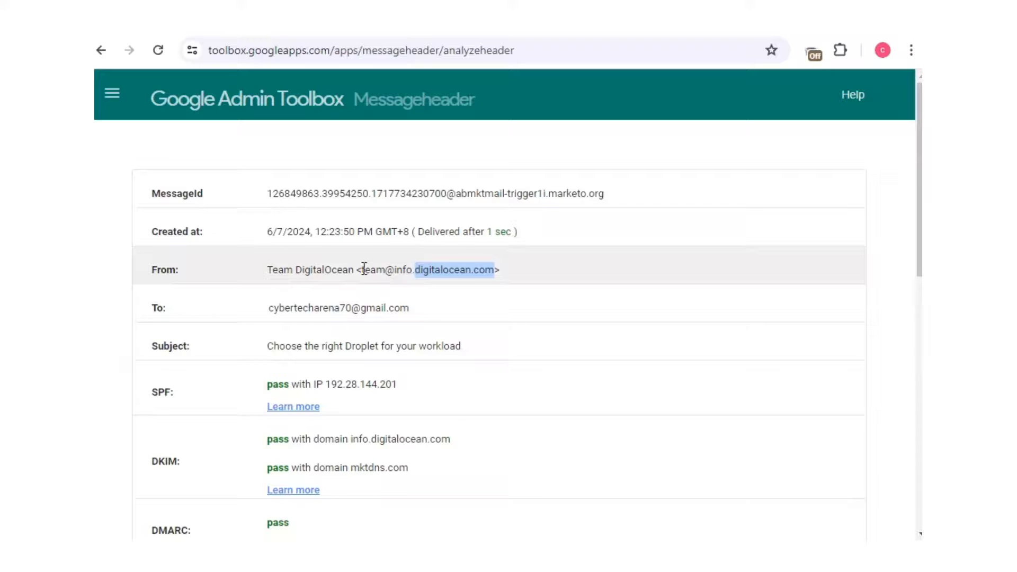
Step: Scroll through the header report to review the SPF, DKIM and DMARC passes
scroll(456, 269, "down", 3)
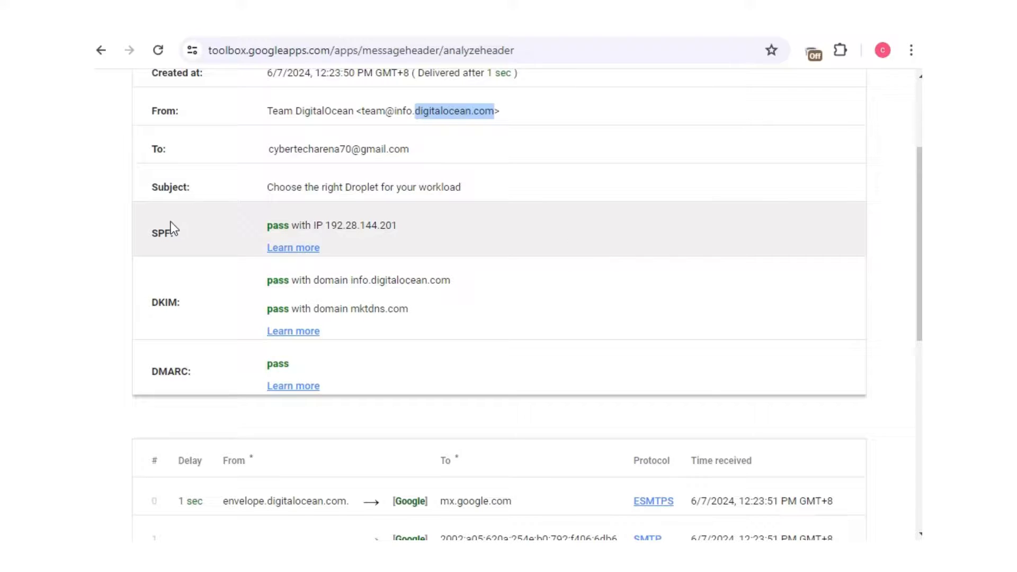
scroll(689, 307, "up", 3)
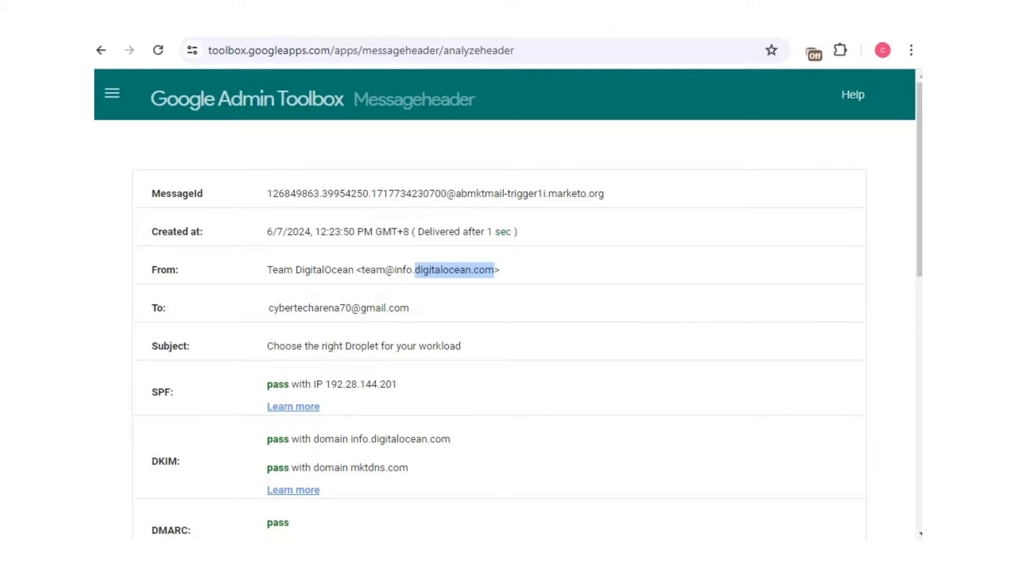
left_click(397, 31)
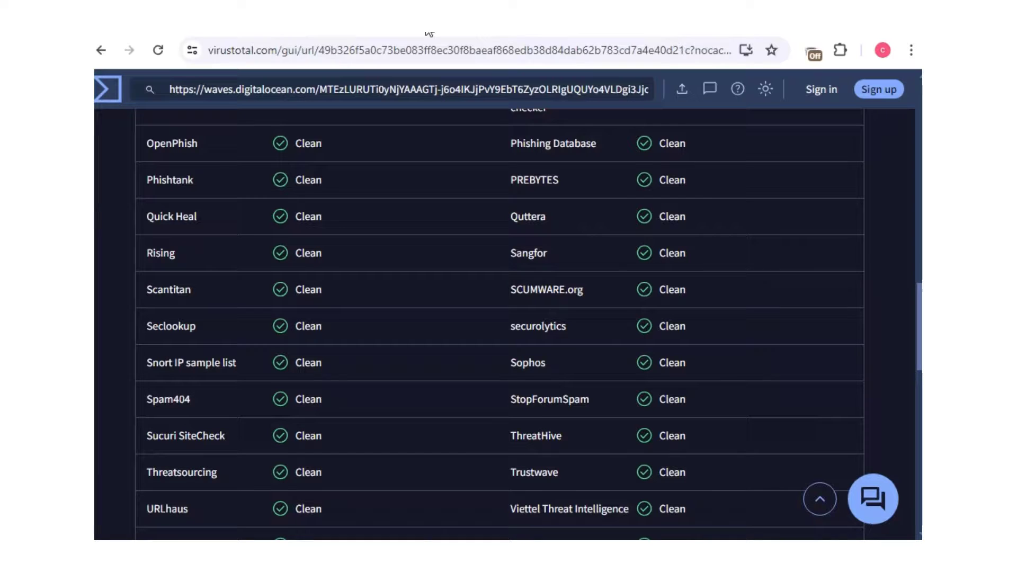
scroll(715, 208, "up", 20)
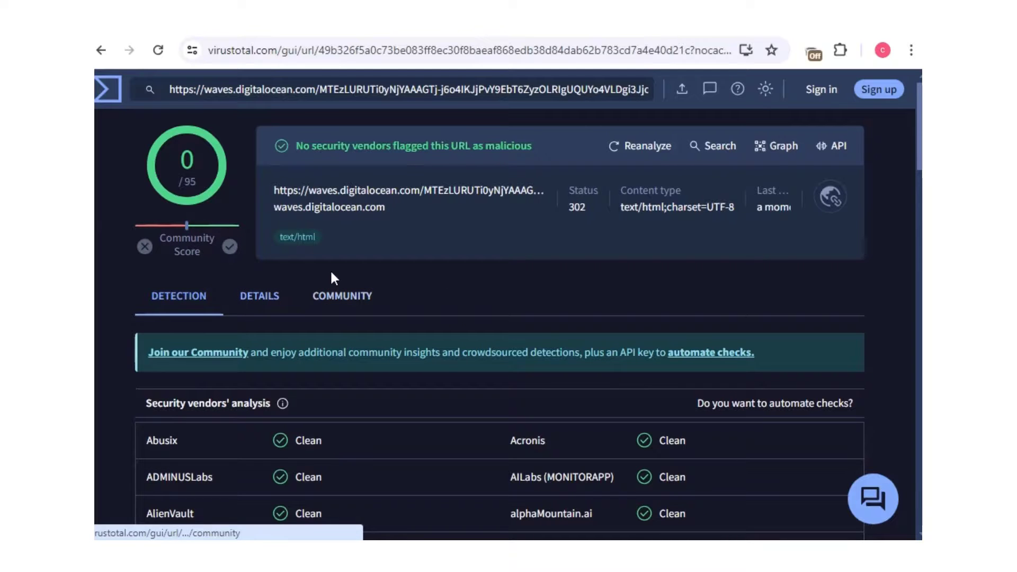
Step: Open the link's DETAILS tab and read through Categories, History, HTTP Response and Headers
left_click(279, 303)
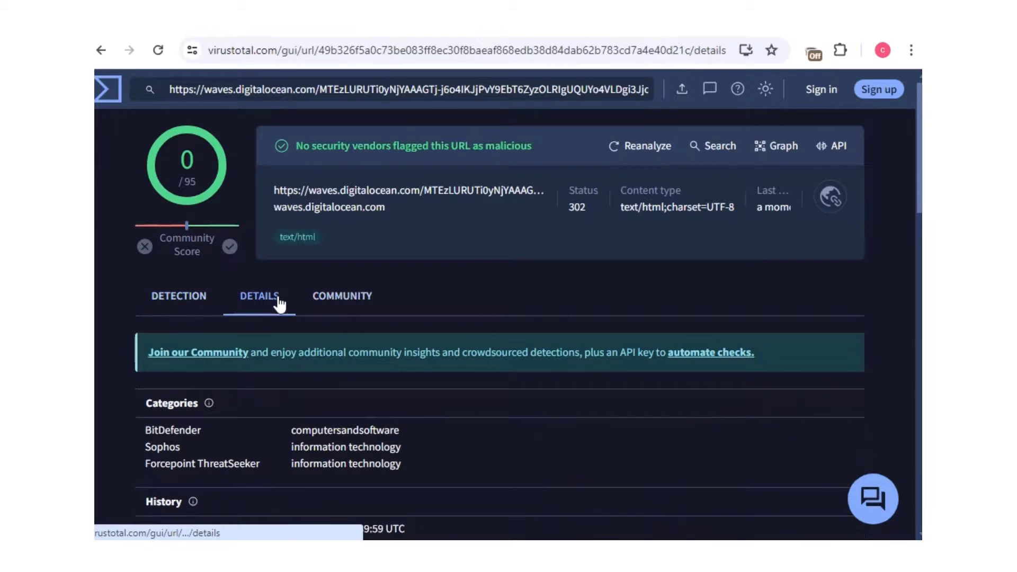
scroll(345, 292, "down", 3)
scroll(345, 289, "down", 3)
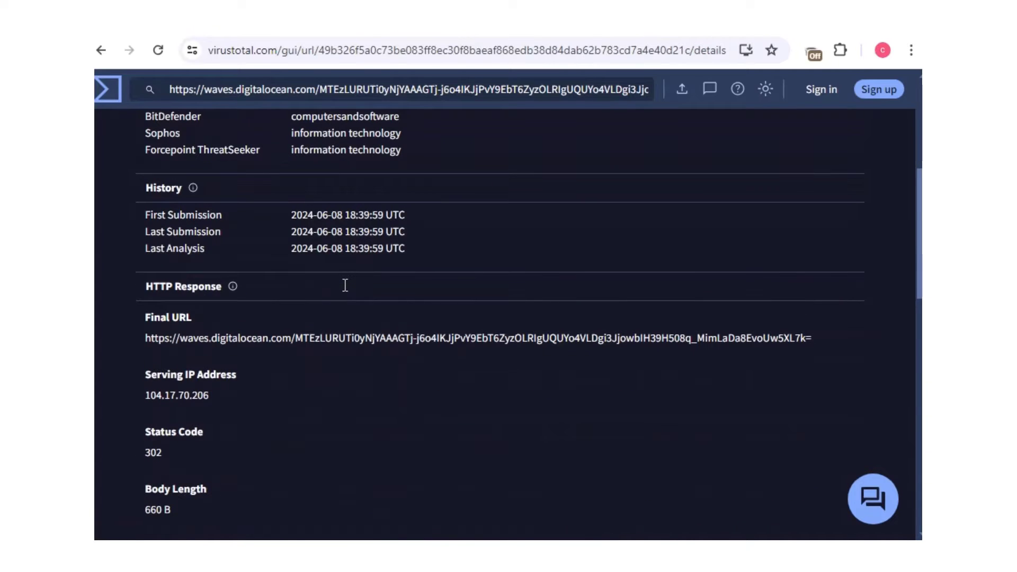
scroll(347, 291, "down", 5)
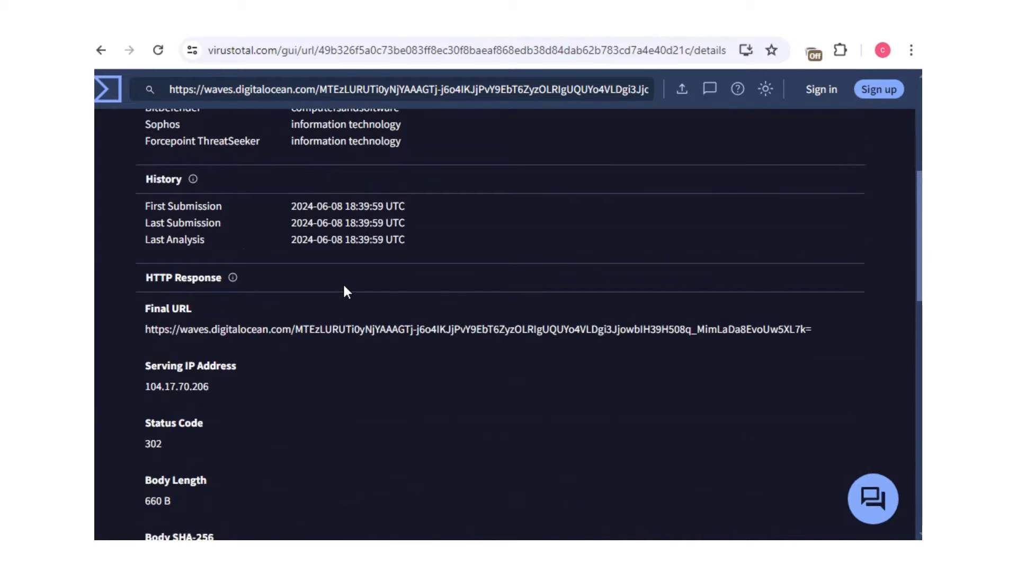
scroll(347, 291, "up", 4)
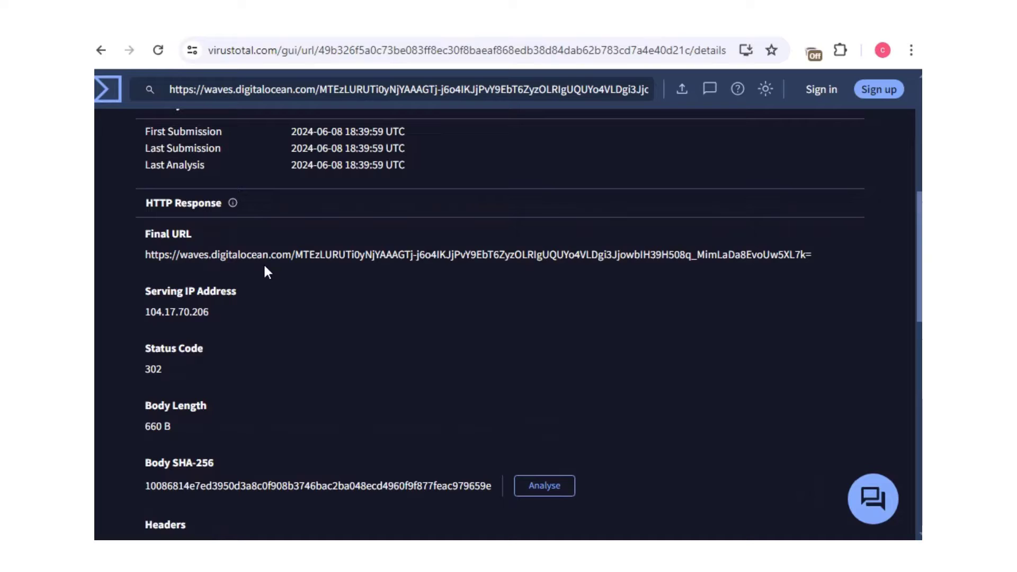
scroll(279, 265, "down", 4)
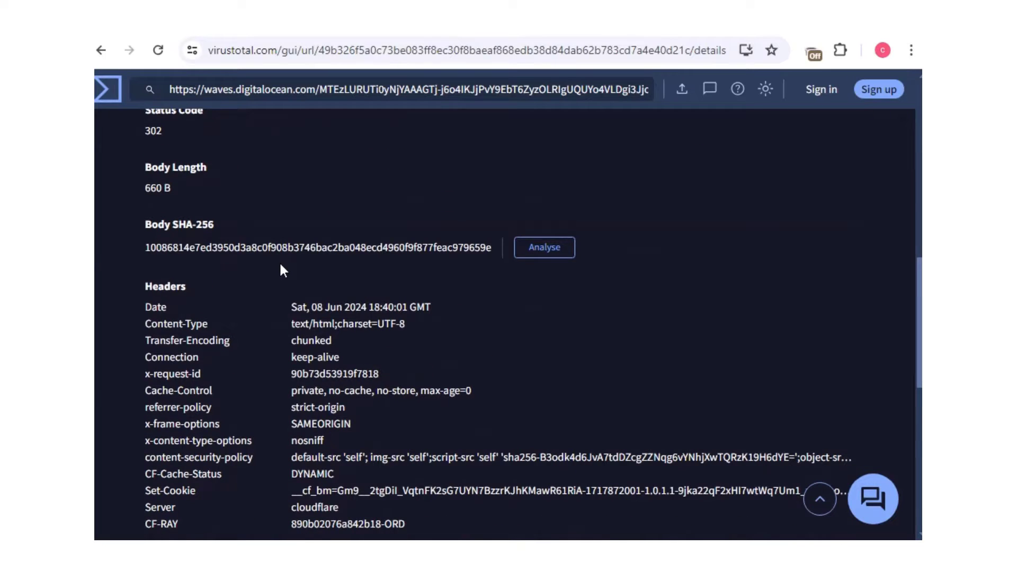
scroll(280, 271, "down", 1)
scroll(280, 270, "up", 3)
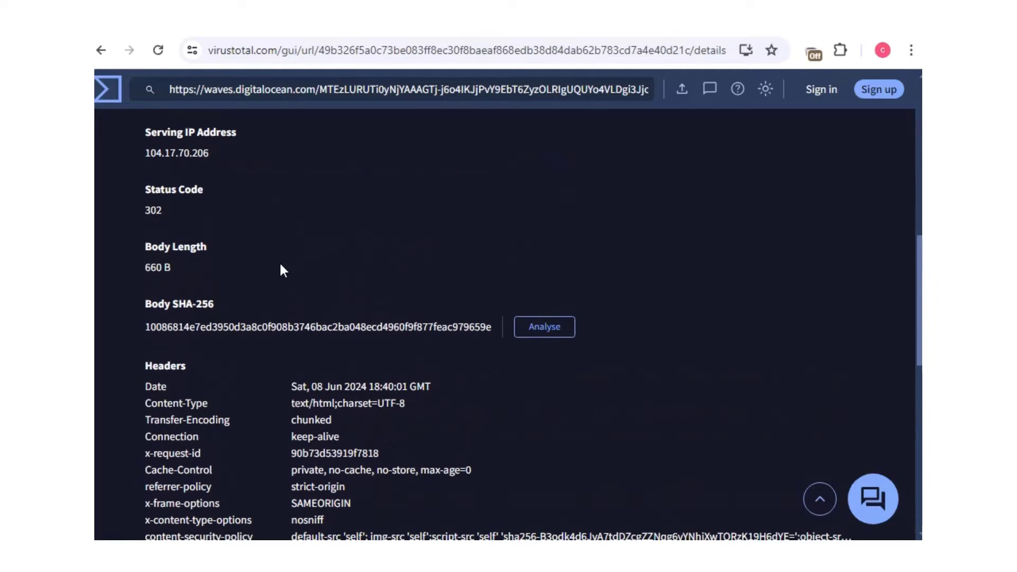
scroll(281, 270, "up", 5)
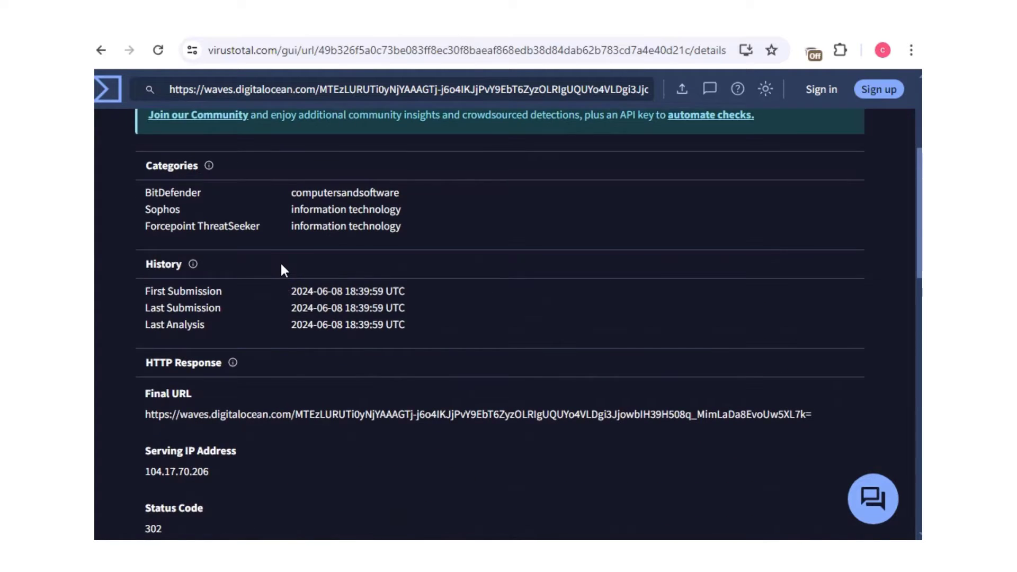
scroll(297, 265, "up", 4)
Step: Review the DigitalOcean link's VirusTotal community comments and detection results, then request a reanalysis
left_click(338, 220)
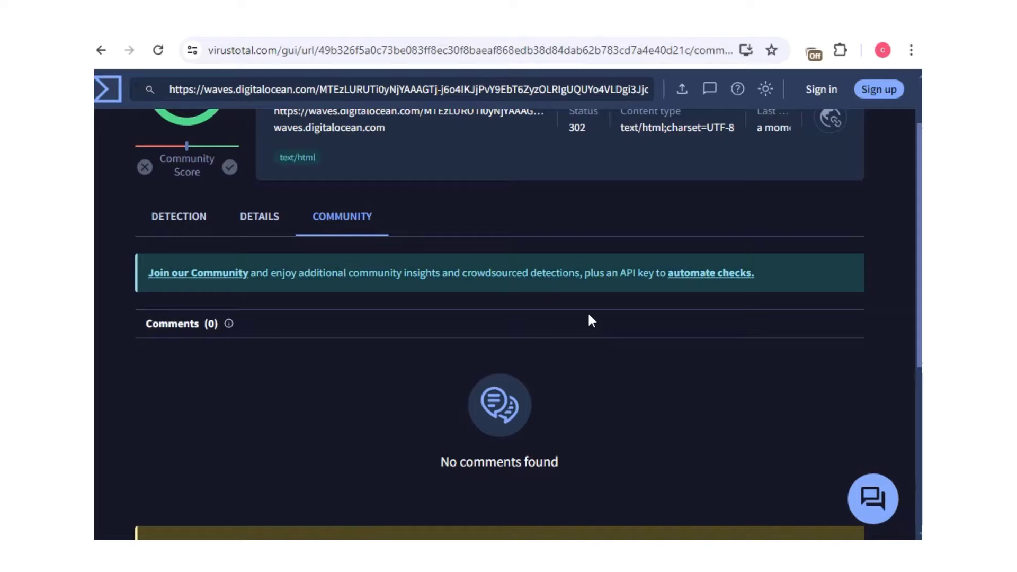
scroll(589, 316, "up", 1)
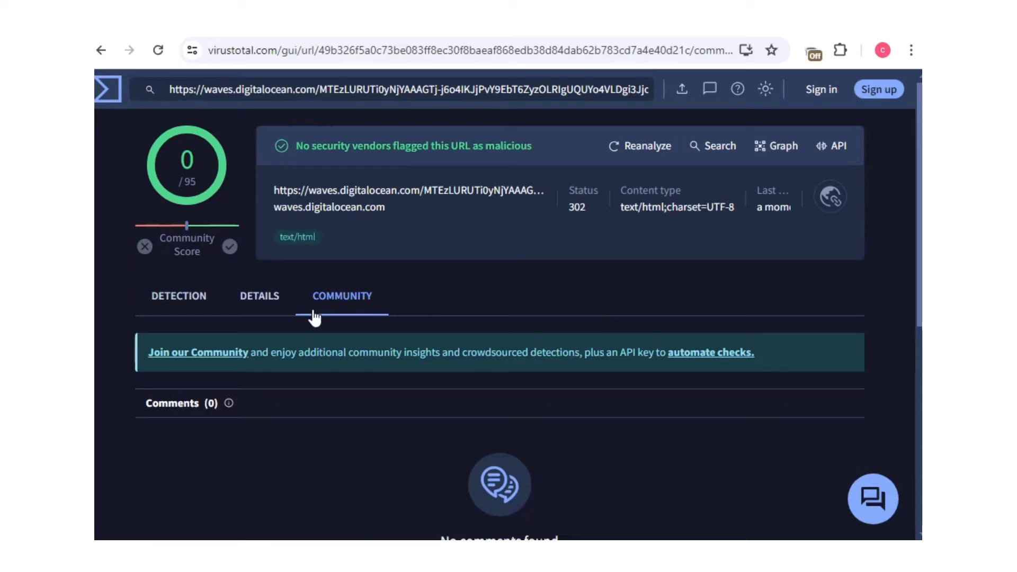
left_click(200, 299)
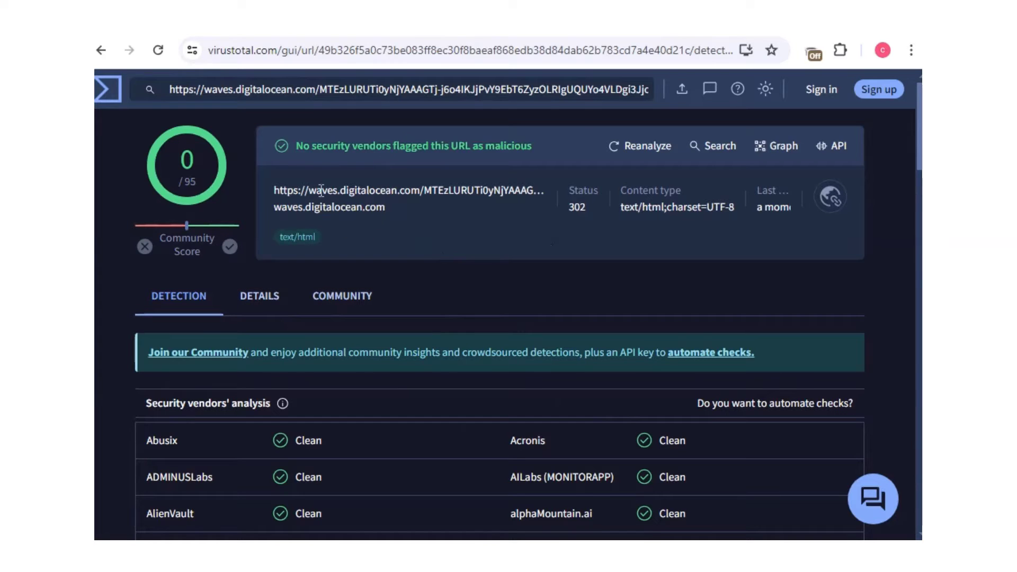
left_click(638, 153)
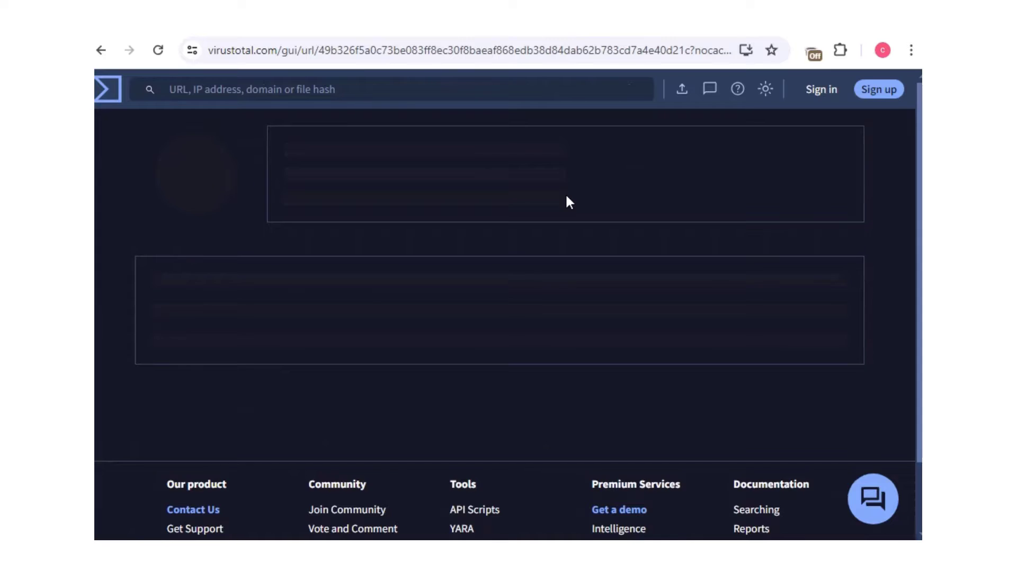